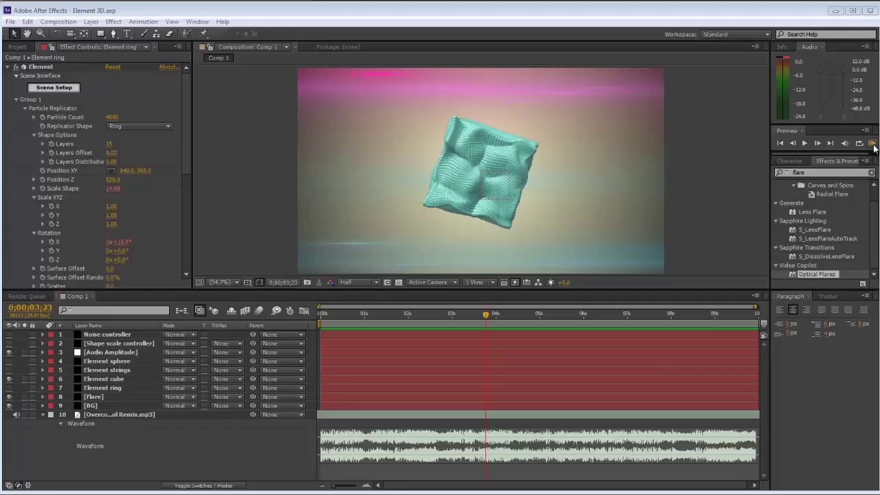
# Step: Preview the cube animation, then show and preview the Element ring layer before hiding it
pyautogui.click(873, 144)
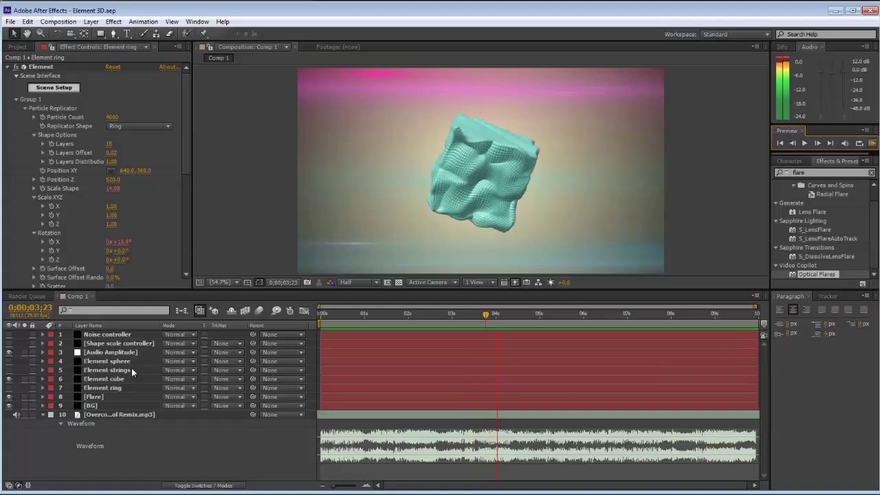
pyautogui.click(8, 385)
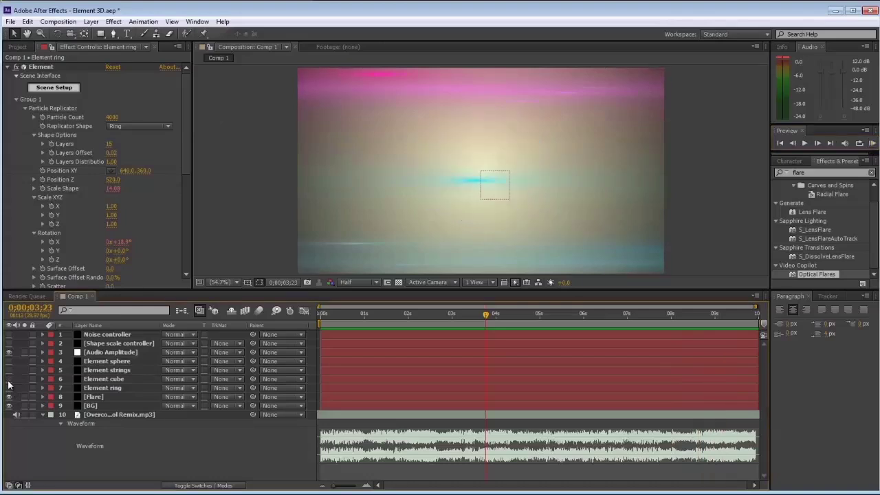
pyautogui.click(9, 389)
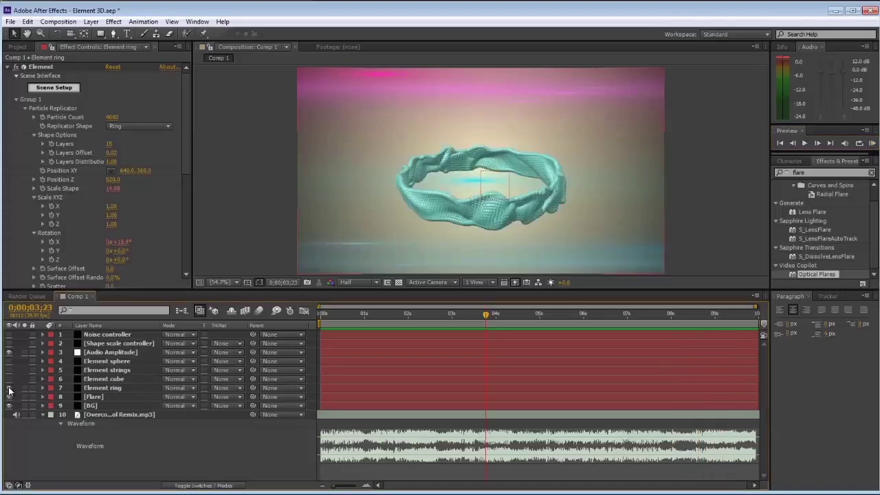
pyautogui.click(872, 143)
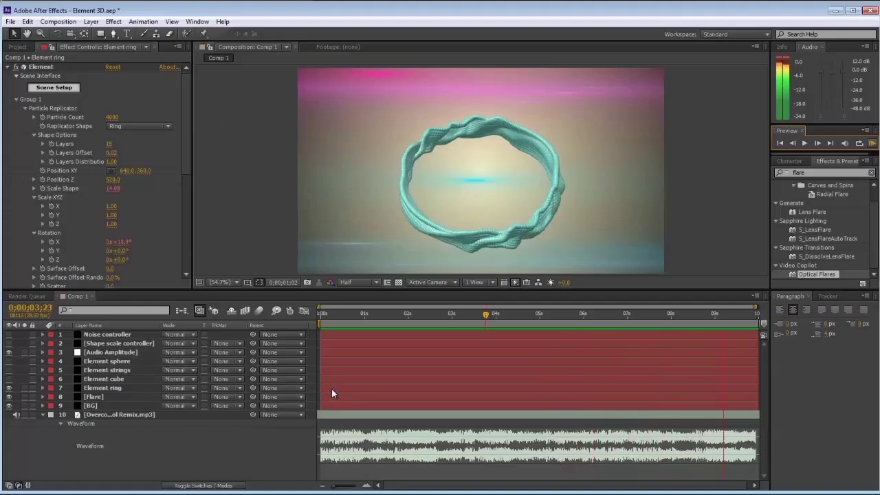
pyautogui.click(9, 397)
pyautogui.click(9, 388)
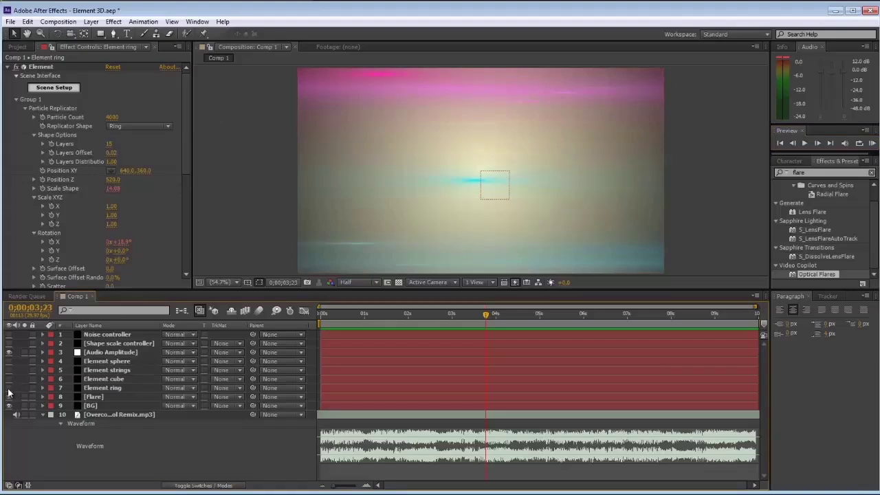
# Step: Preview the Element sphere, then swap it for the Element strings layer and preview that
pyautogui.click(9, 361)
pyautogui.press('KP_0')
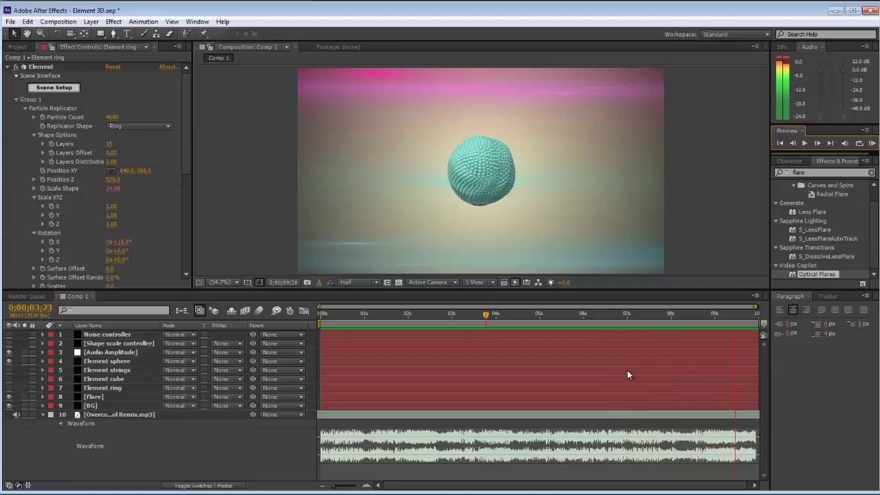
pyautogui.press('space')
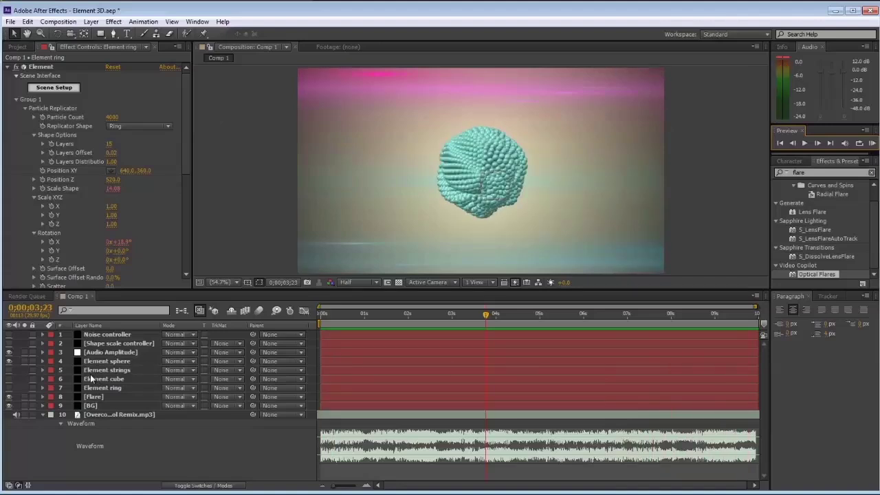
pyautogui.click(9, 362)
pyautogui.click(9, 371)
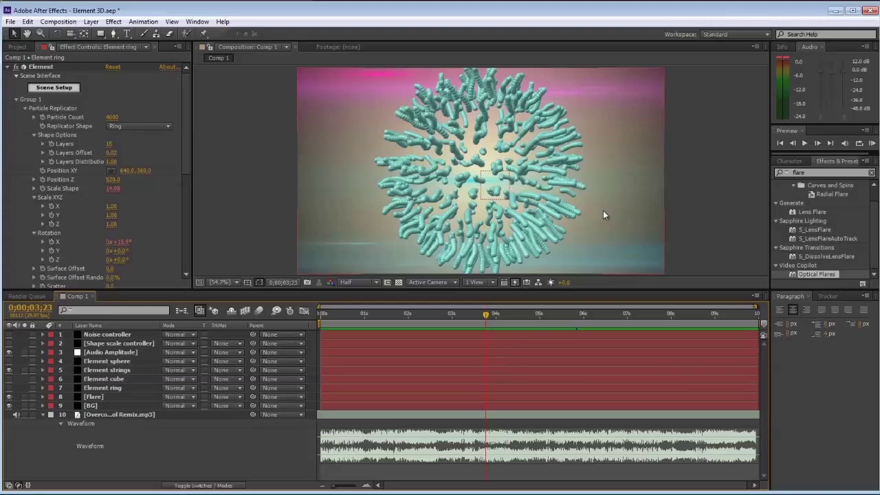
pyautogui.click(872, 143)
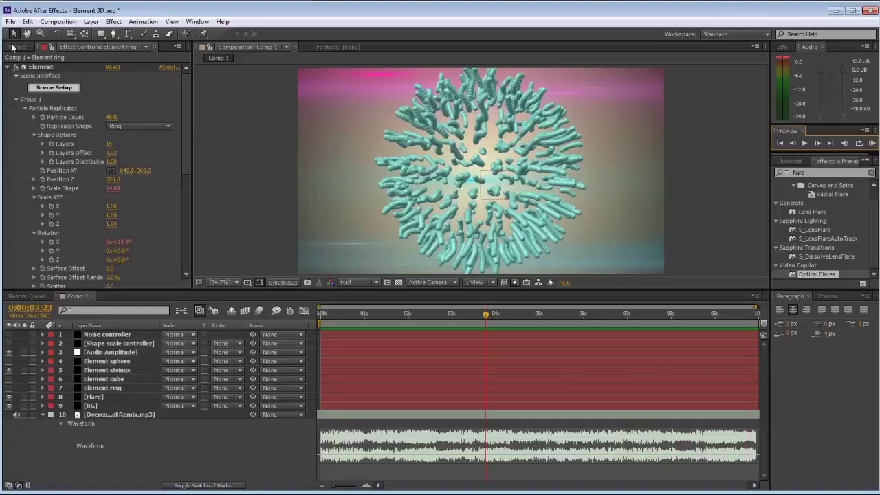
# Step: Create a new composition, Comp 2, with default settings
pyautogui.click(57, 21)
pyautogui.click(75, 31)
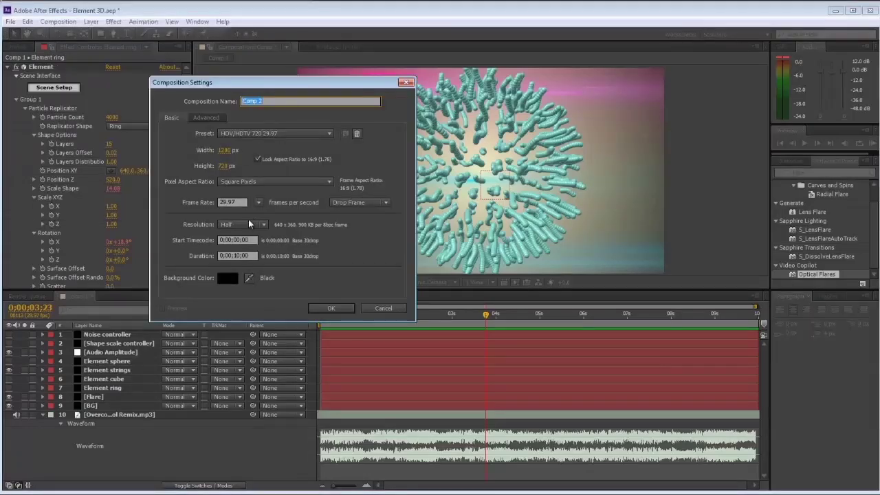
pyautogui.click(330, 305)
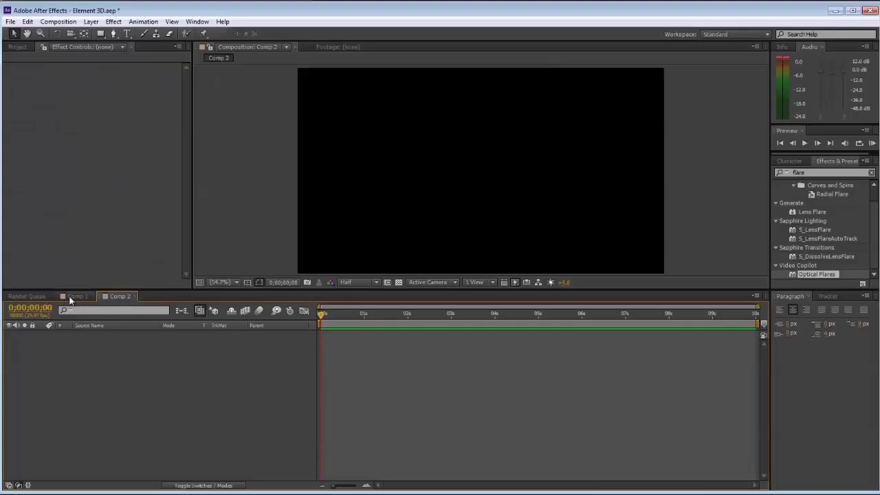
# Step: Copy the mp3, BG and Flare layers from Comp 1 and paste them into Comp 2
pyautogui.click(76, 297)
pyautogui.click(100, 413)
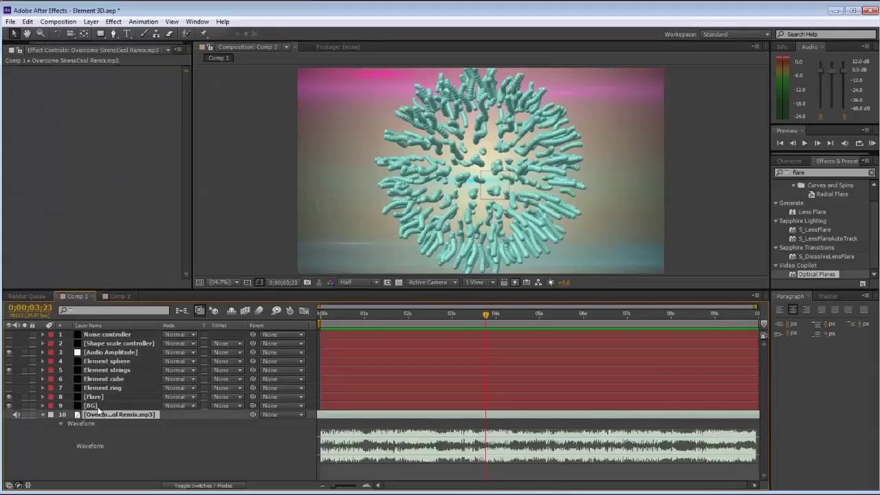
pyautogui.keyDown('shift'); pyautogui.click(97, 401); pyautogui.keyUp('shift')
pyautogui.hotkey('ctrl', 'c')
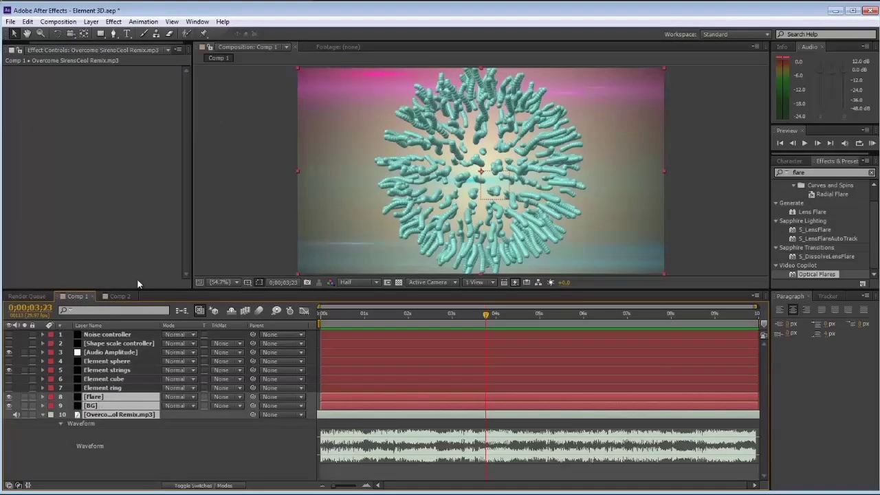
pyautogui.click(120, 297)
pyautogui.hotkey('ctrl', 'v')
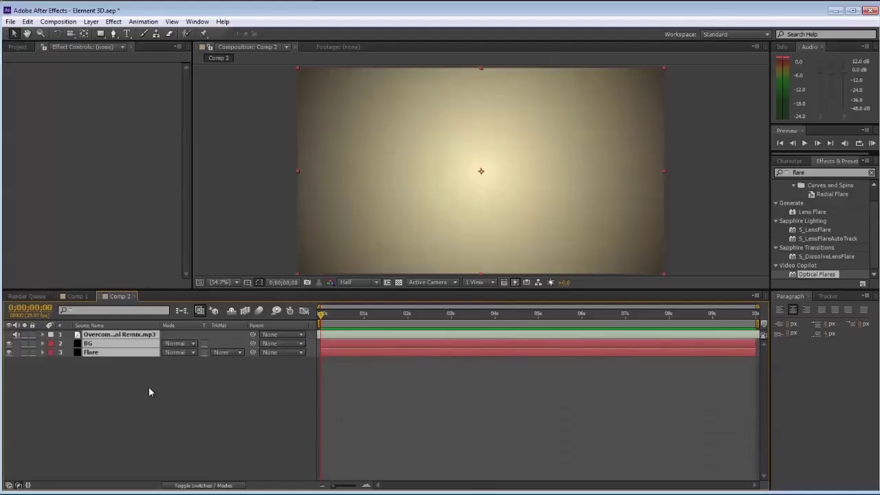
# Step: Order Comp 2's layers as Flare, BG, then mp3 at the bottom, and return to Comp 1
pyautogui.click(148, 392)
pyautogui.moveTo(116, 336); pyautogui.dragTo(117, 356)
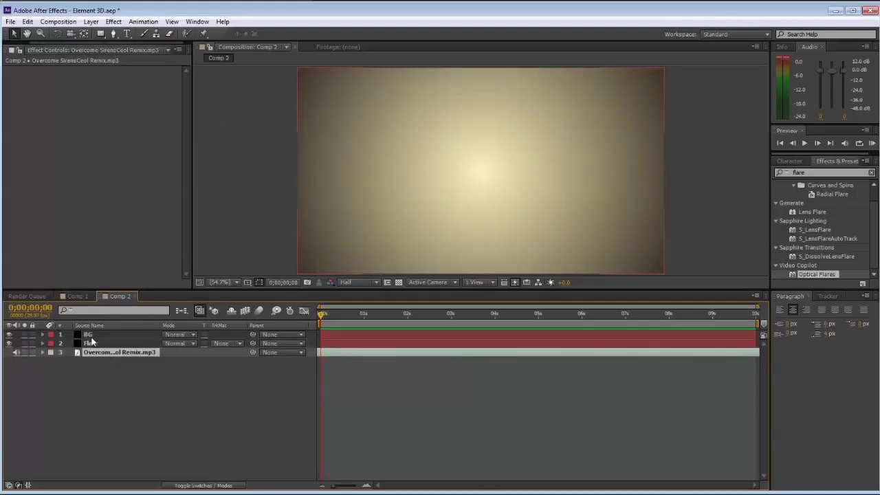
pyautogui.click(92, 342)
pyautogui.click(88, 338)
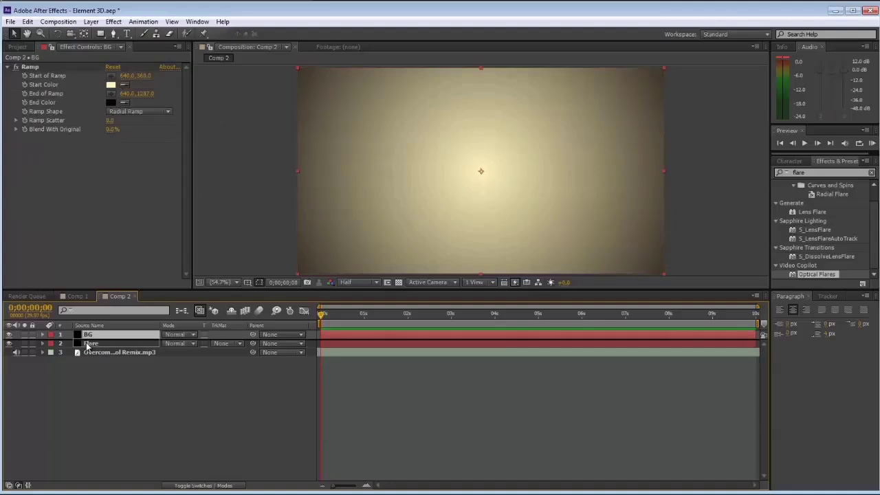
pyautogui.click(88, 343)
pyautogui.moveTo(94, 336); pyautogui.dragTo(93, 344)
pyautogui.click(114, 380)
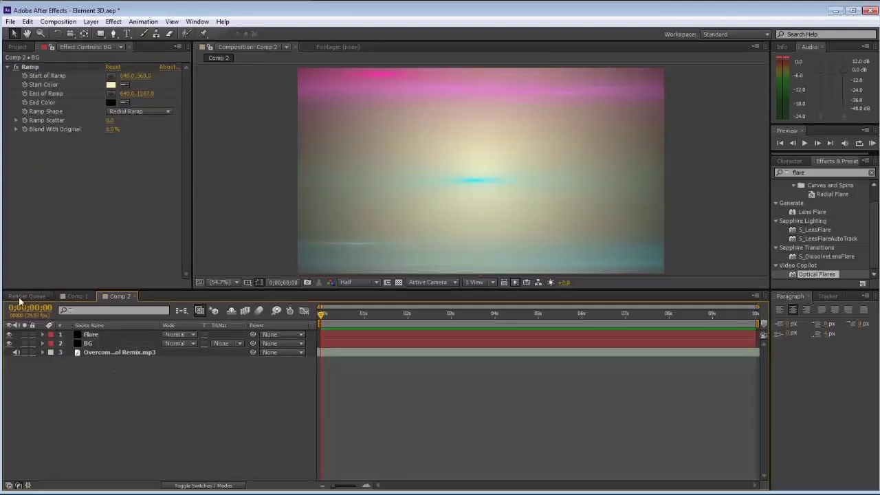
pyautogui.click(66, 297)
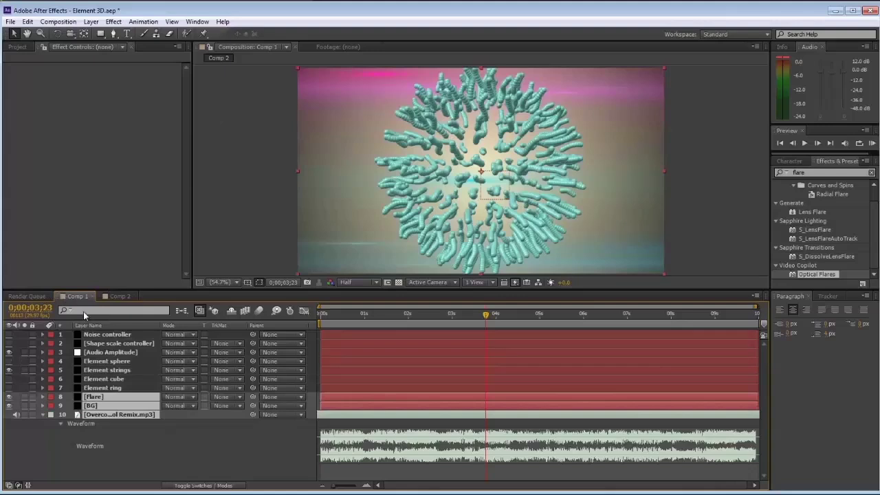
pyautogui.click(127, 445)
pyautogui.click(127, 416)
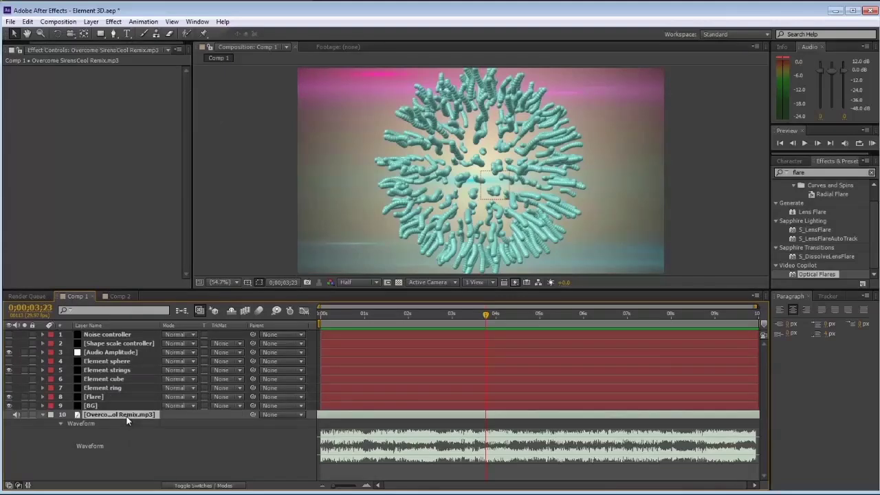
# Step: In Comp 2, apply Bass & Treble to the mp3 with Bass 50 and Treble -100
pyautogui.click(117, 296)
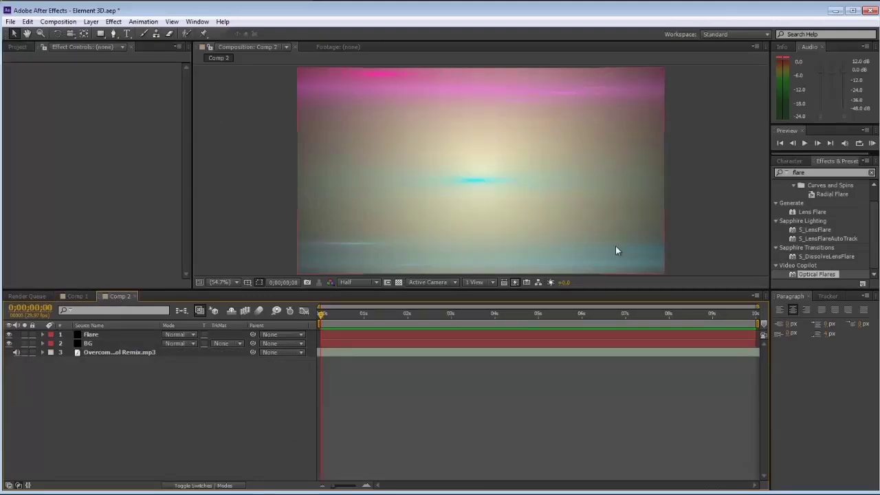
pyautogui.click(816, 174)
pyautogui.write('bl')
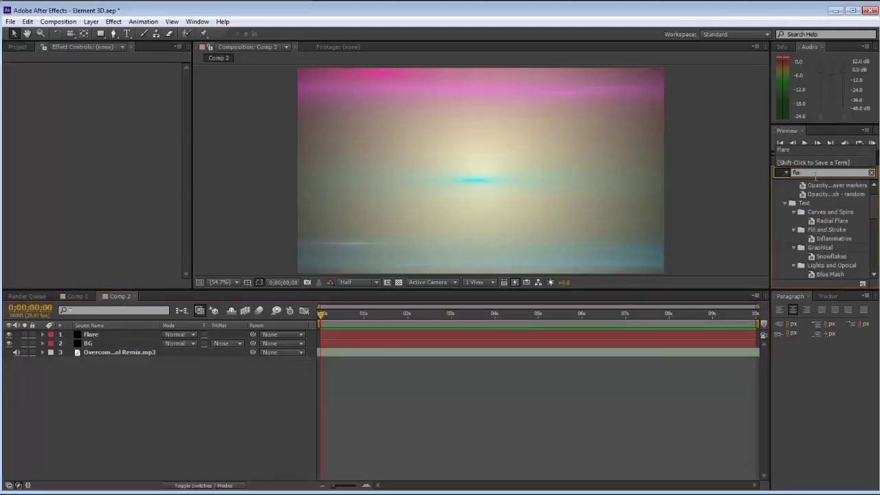
pyautogui.write('ass')
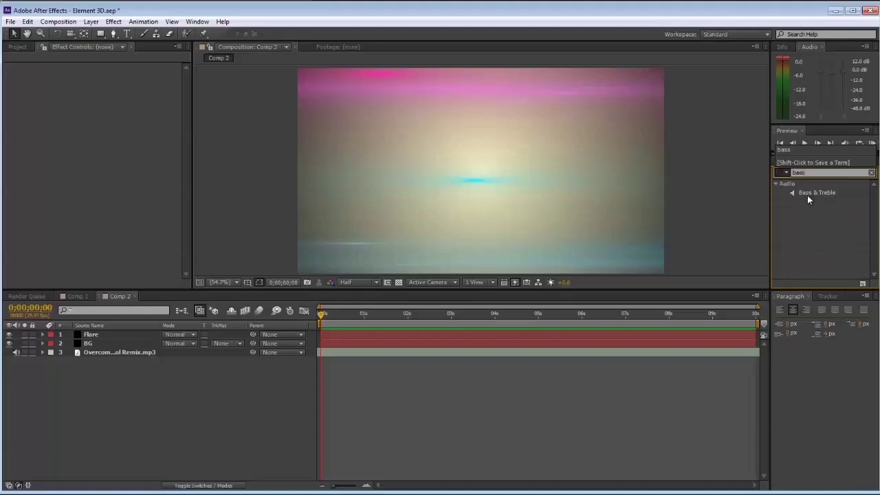
pyautogui.moveTo(808, 195); pyautogui.dragTo(682, 354)
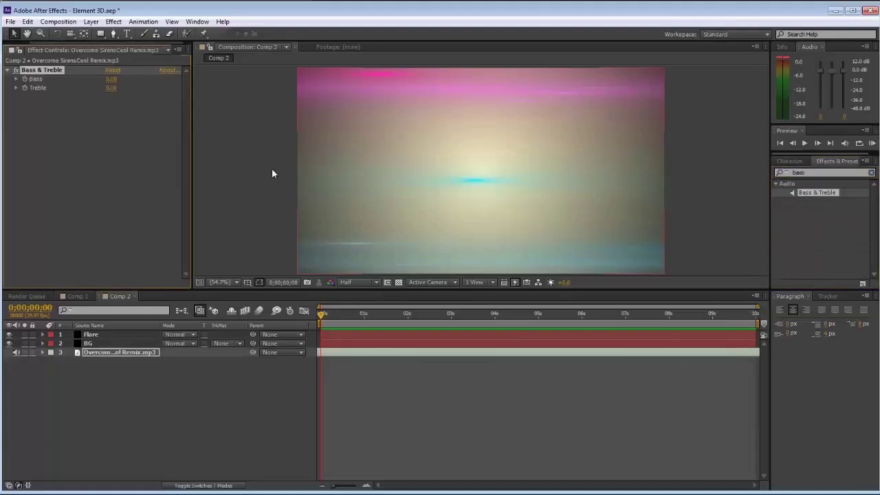
pyautogui.click(111, 79)
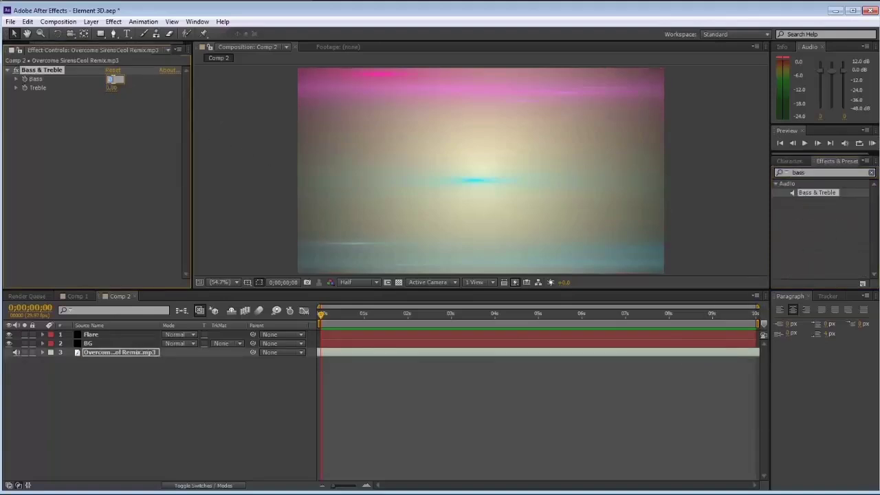
pyautogui.write('50')
pyautogui.press('Return')
pyautogui.moveTo(111, 92); pyautogui.dragTo(55, 90)
# Step: Duplicate the Bass & Treble effect and convert the audio to keyframes
pyautogui.click(43, 70)
pyautogui.hotkey('ctrl', 'd')
pyautogui.click(97, 120)
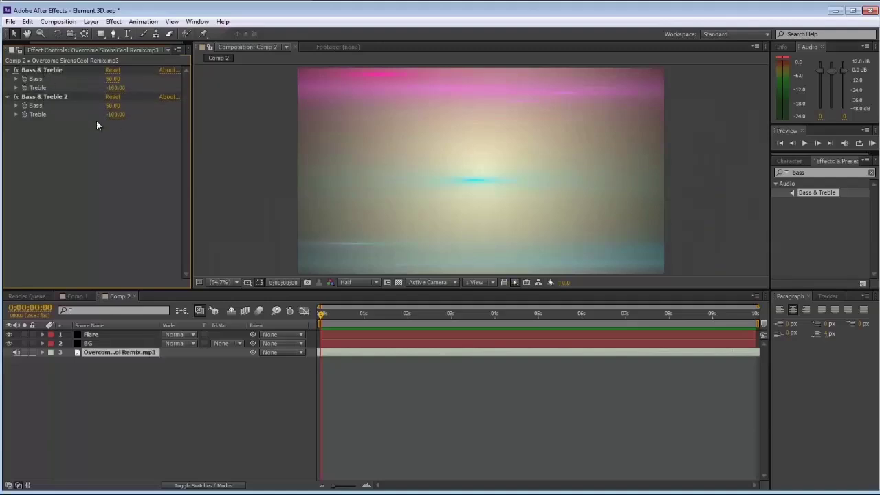
pyautogui.rightClick(112, 353)
pyautogui.moveTo(171, 300)
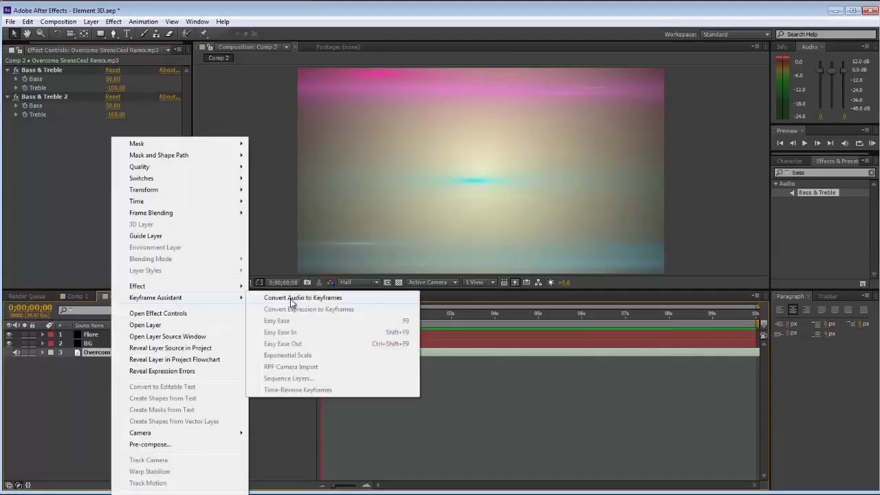
pyautogui.click(292, 302)
pyautogui.rightClick(132, 352)
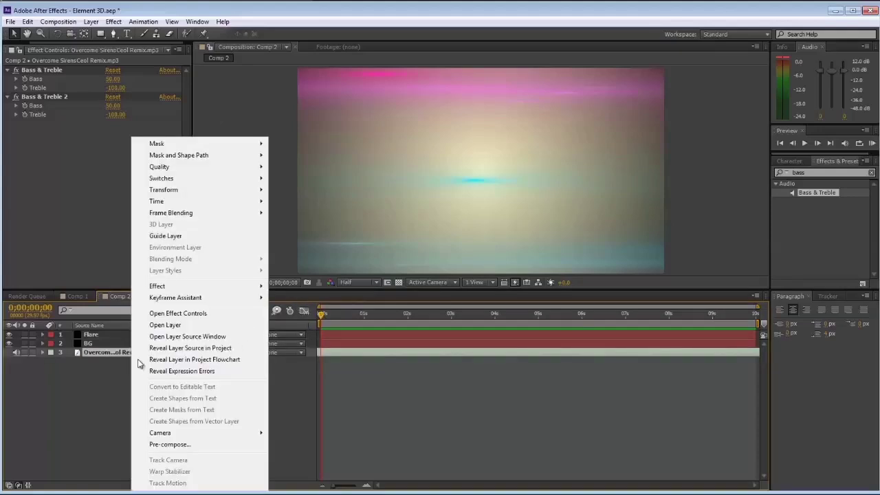
# Step: Delete both Bass & Treble effects and the Audio Amplitude's Left and Right Channel effects
pyautogui.click(34, 69)
pyautogui.click(43, 96)
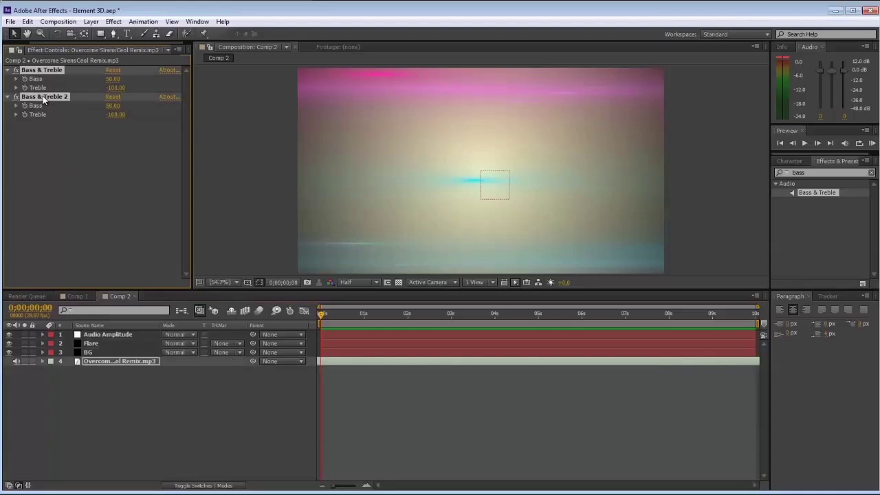
pyautogui.press('Delete')
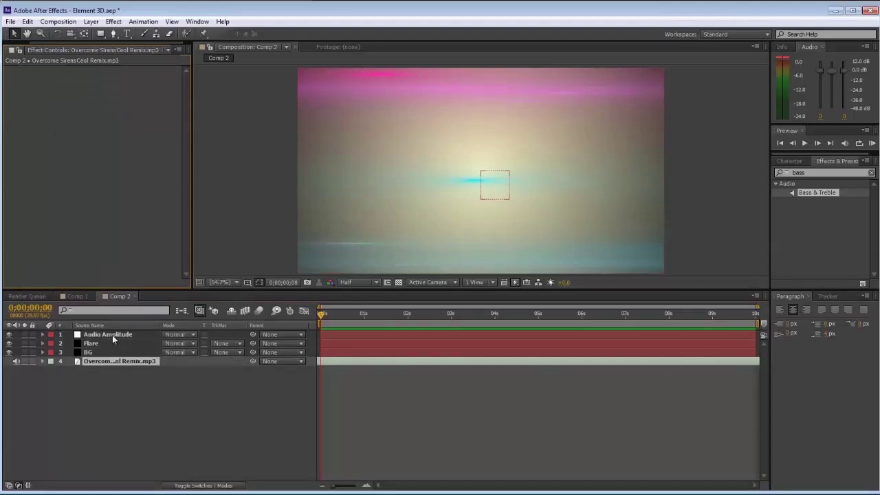
pyautogui.click(112, 335)
pyautogui.click(38, 69)
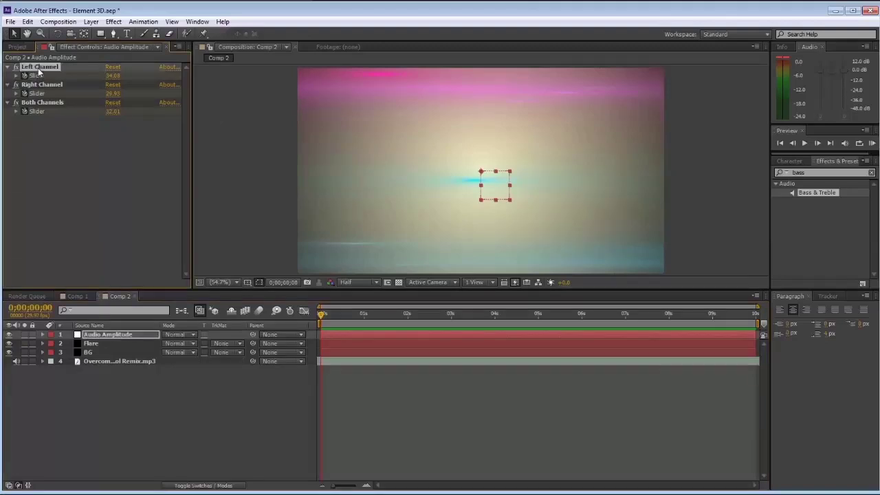
pyautogui.press('Delete')
pyautogui.click(38, 67)
pyautogui.press('Delete')
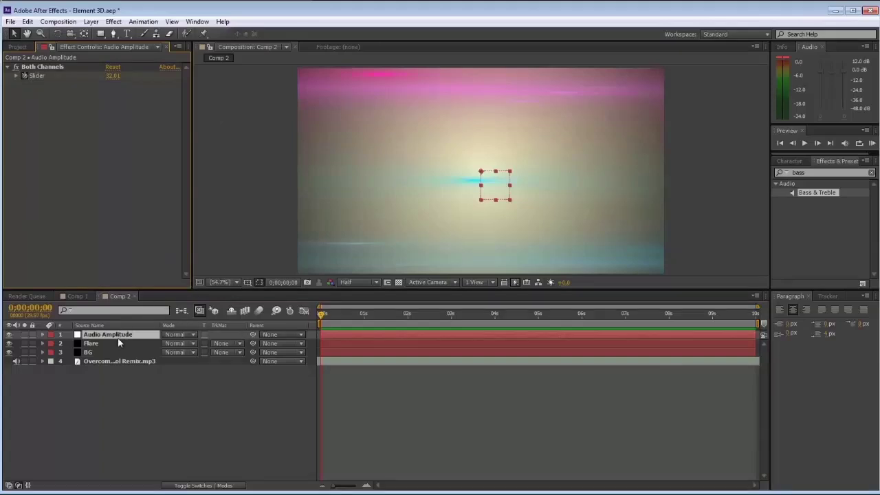
# Step: Show the Both Channels Slider keyframes as a value curve in the Graph Editor
pyautogui.press('u')
pyautogui.click(103, 352)
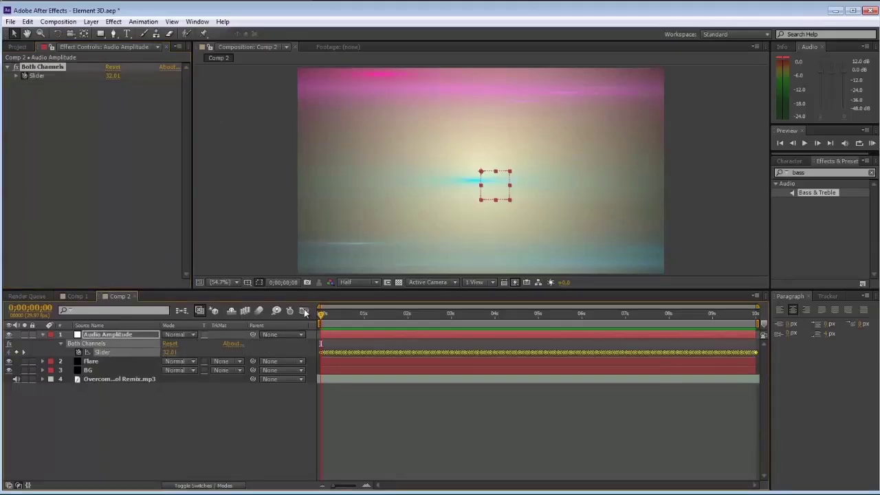
pyautogui.click(304, 312)
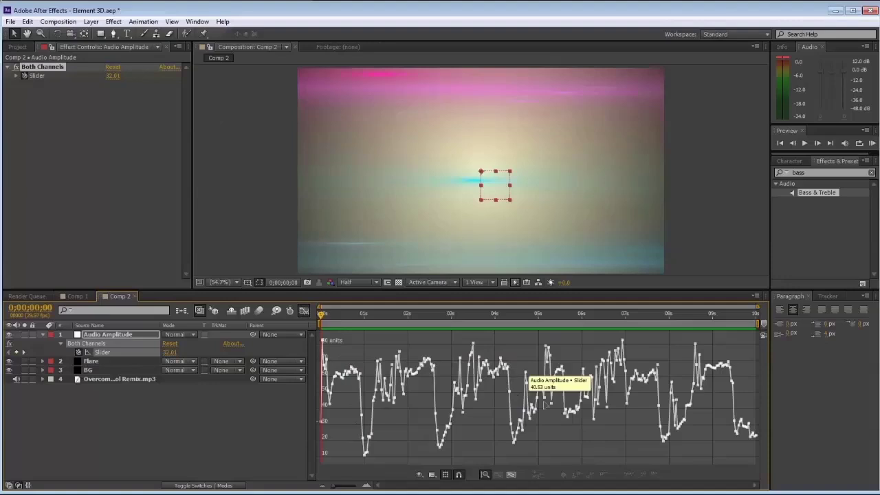
pyautogui.moveTo(325, 340)
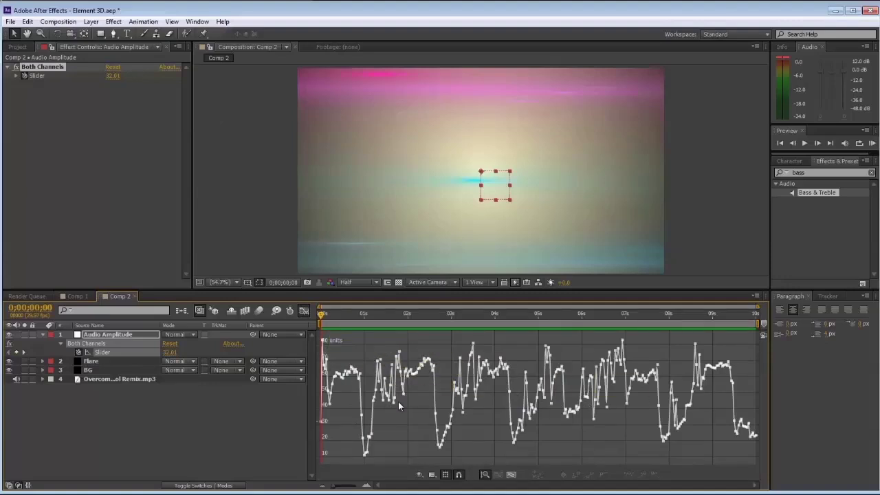
# Step: Create a new solid layer named 'Element'
pyautogui.click(90, 22)
pyautogui.moveTo(112, 37)
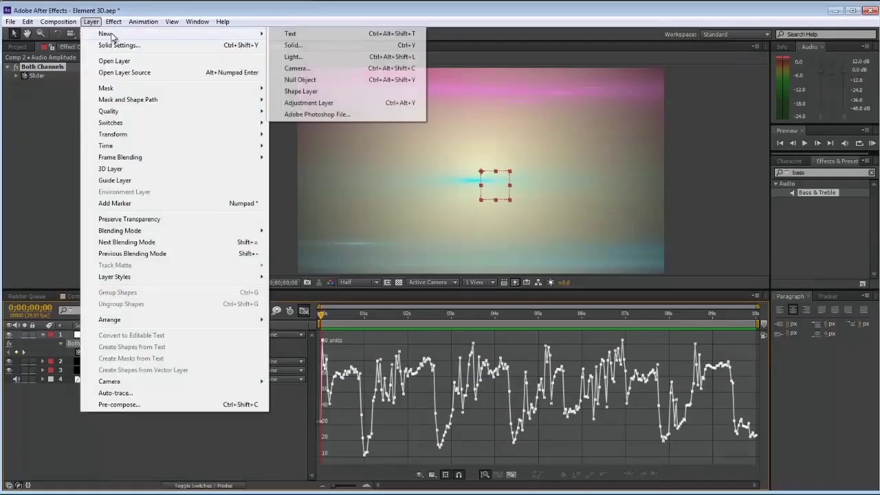
pyautogui.click(292, 45)
pyautogui.write('Eleme')
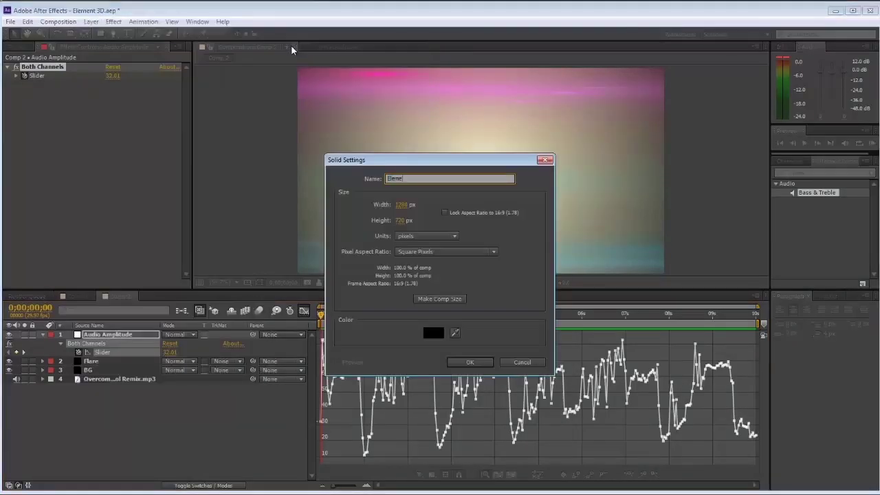
pyautogui.write('nt')
pyautogui.press('Return')
# Step: Apply the Element effect from Effects & Presets to the Element layer
pyautogui.click(818, 173)
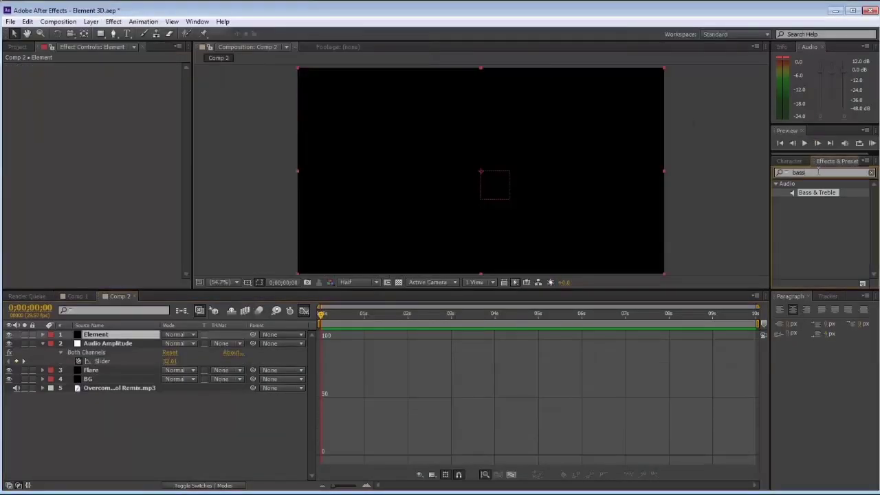
pyautogui.write('element')
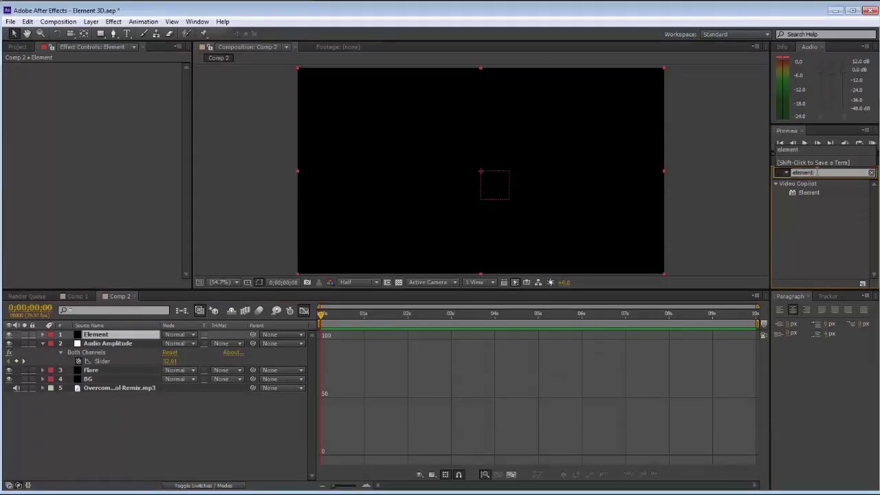
pyautogui.moveTo(809, 193); pyautogui.dragTo(118, 335)
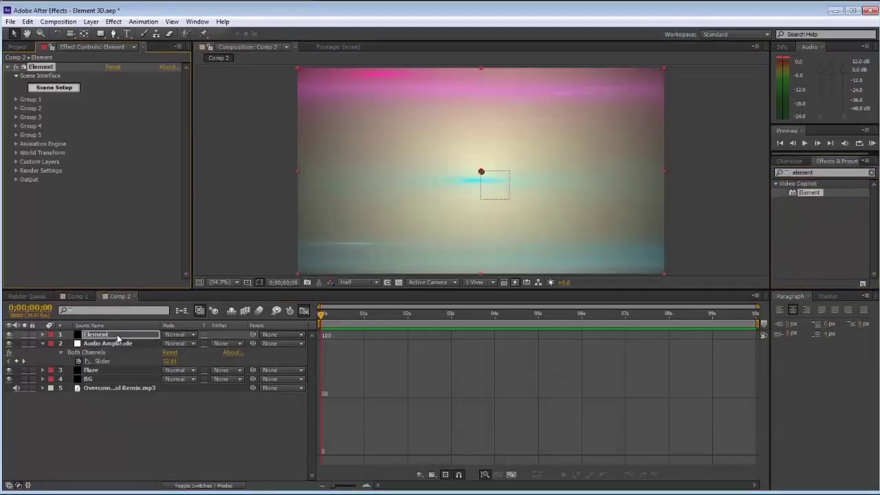
# Step: In Element Scene Setup, load the sphere_low model from the Primitives folder
pyautogui.click(53, 89)
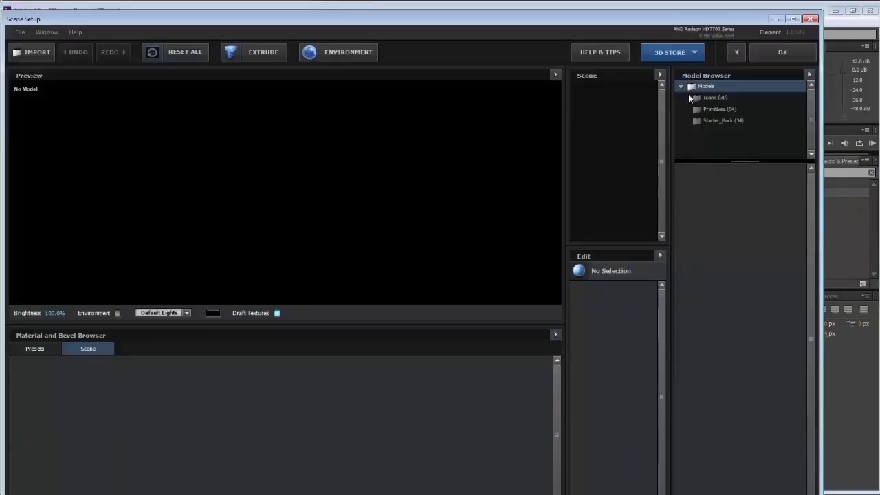
pyautogui.click(721, 119)
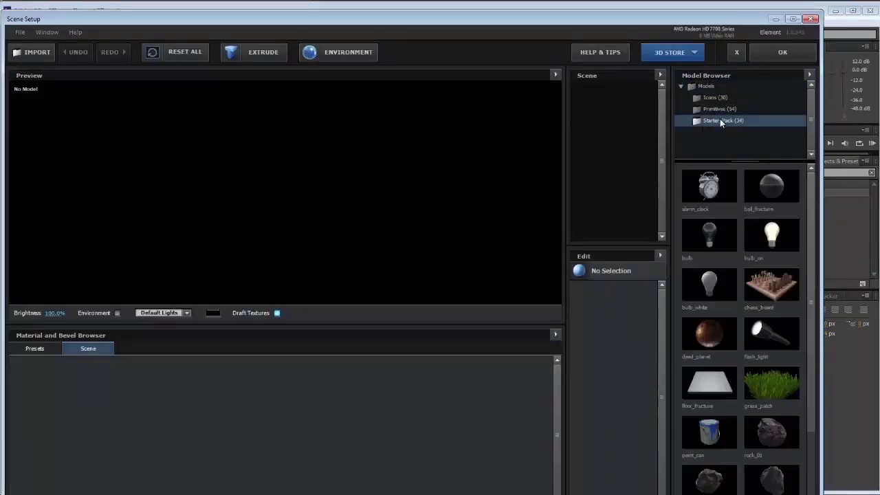
pyautogui.click(719, 109)
pyautogui.scroll(-12, 743, 260)
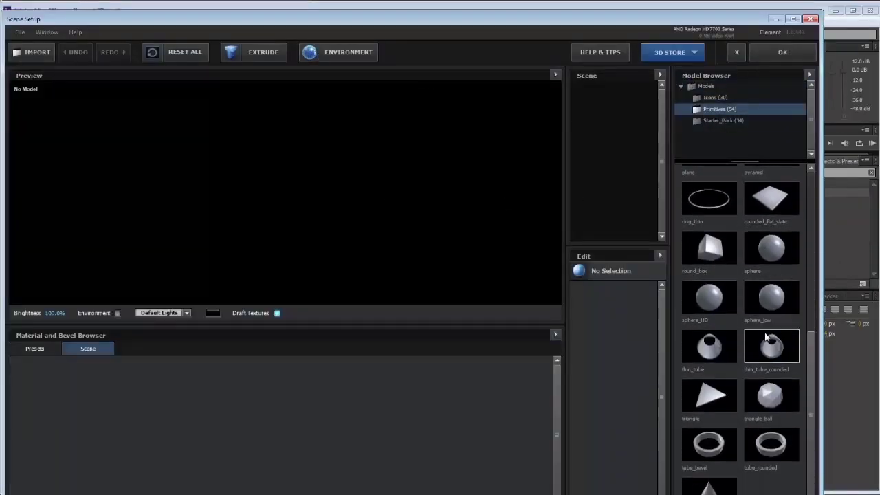
pyautogui.click(769, 293)
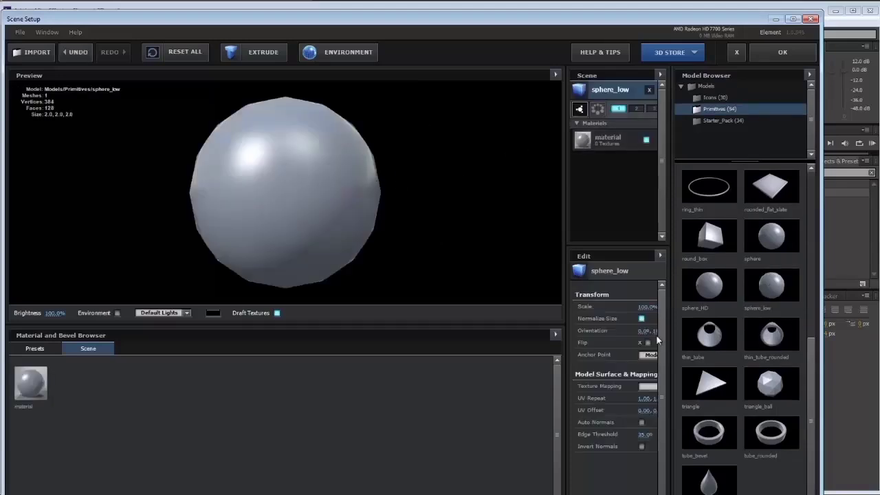
# Step: Set the sphere material's diffuse colour to cyan 8BFAFF and apply the scene
pyautogui.moveTo(669, 338); pyautogui.dragTo(707, 340)
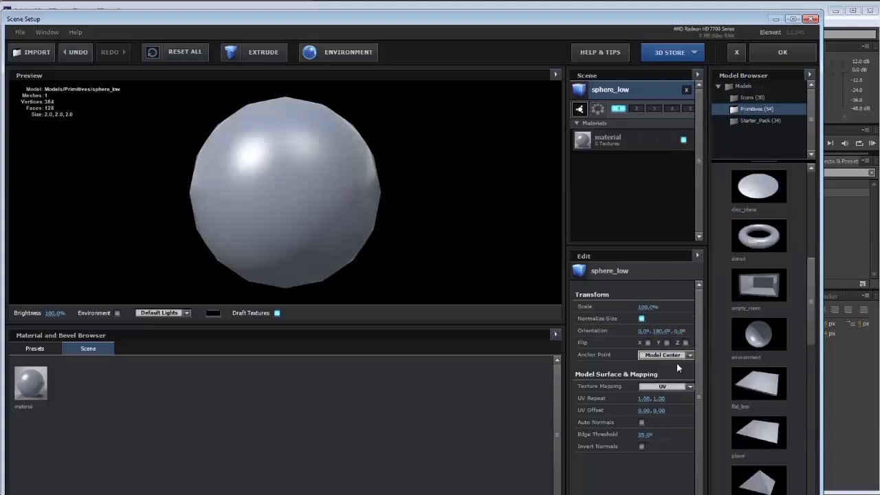
pyautogui.click(626, 147)
pyautogui.click(646, 410)
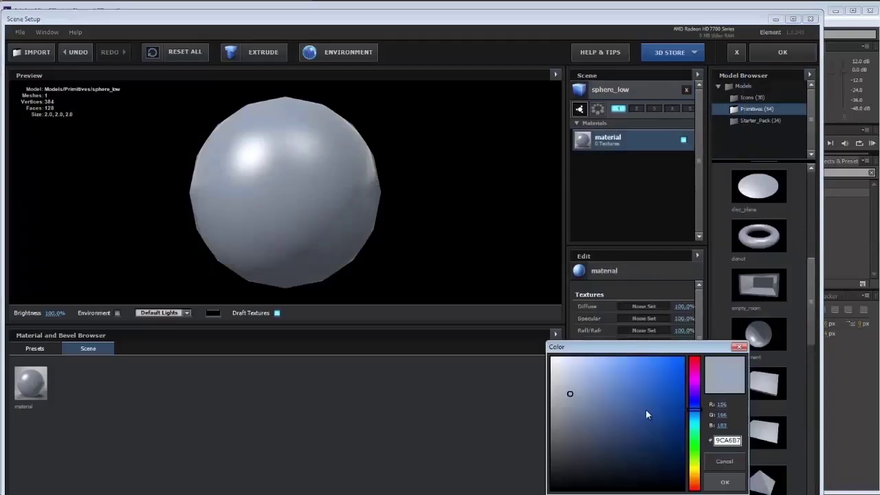
pyautogui.moveTo(695, 411); pyautogui.dragTo(695, 423)
pyautogui.click(619, 357)
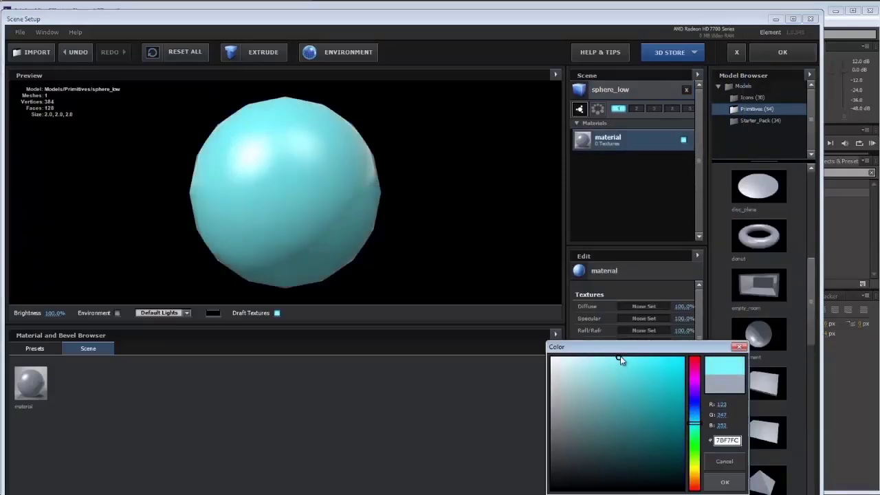
pyautogui.moveTo(620, 358); pyautogui.dragTo(612, 357)
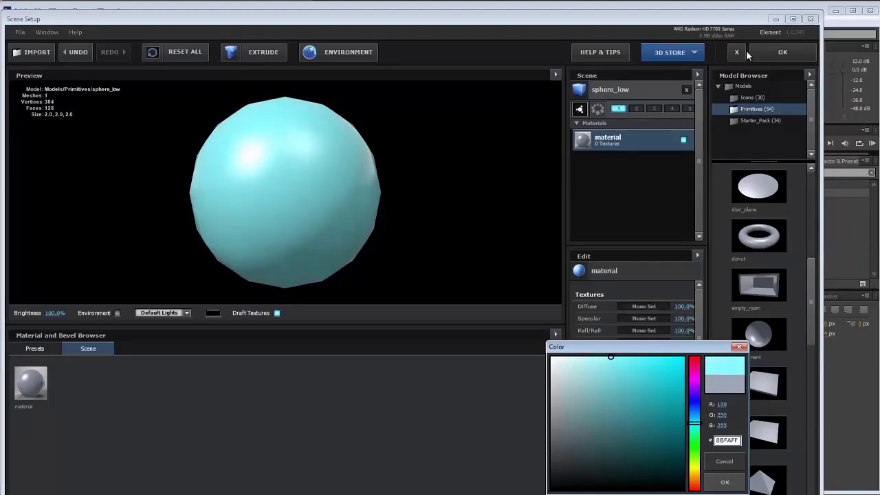
pyautogui.click(725, 482)
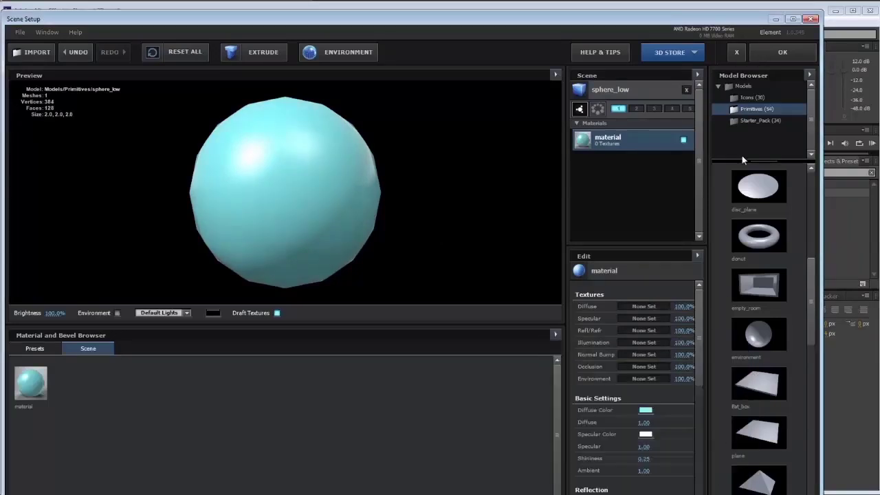
pyautogui.click(782, 52)
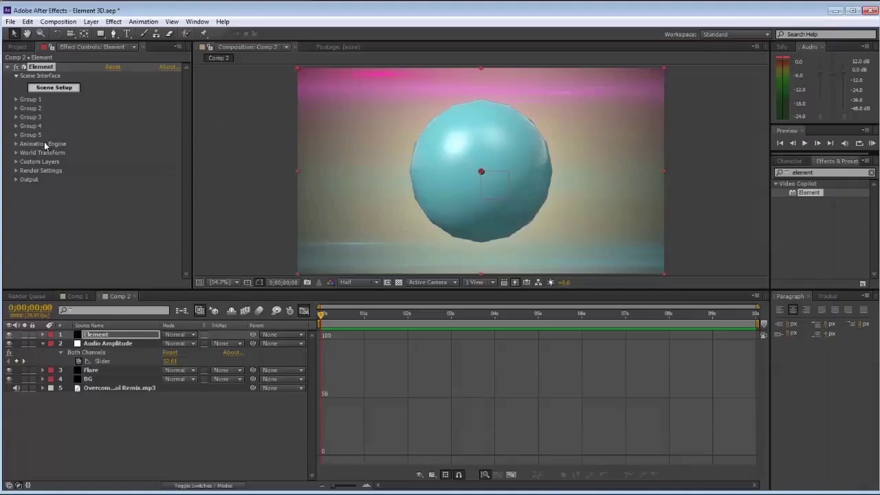
# Step: Set the Group 1 Particle Replicator's Particle Count to 500
pyautogui.click(17, 100)
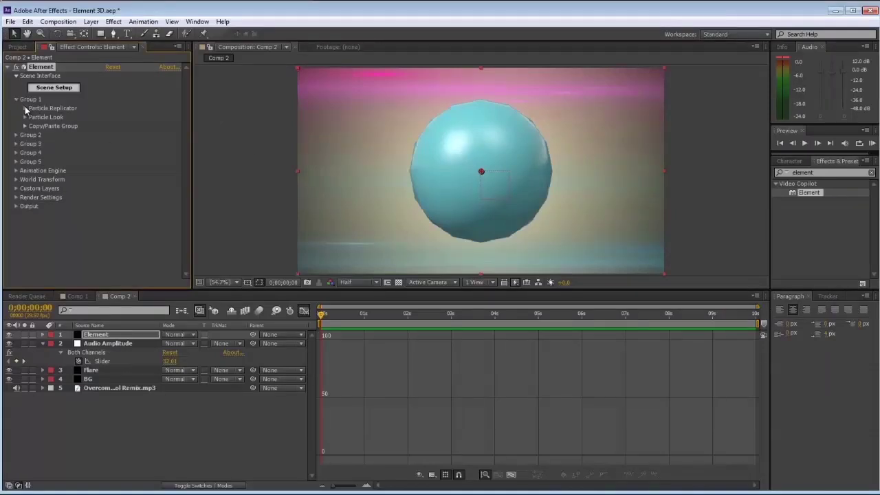
pyautogui.click(25, 109)
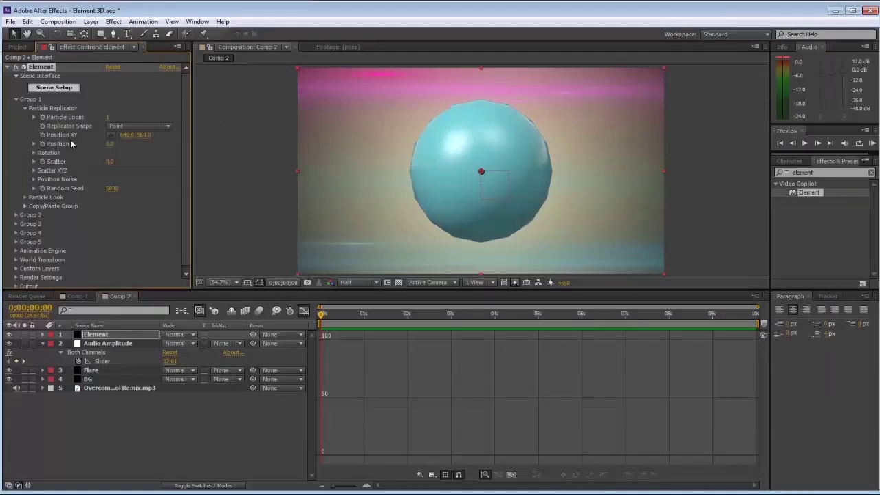
pyautogui.click(108, 118)
pyautogui.write('500')
pyautogui.press('Return')
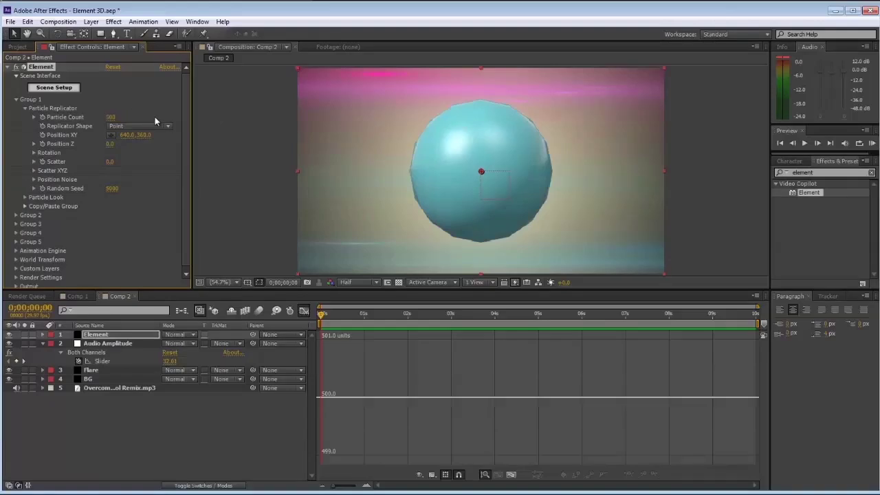
pyautogui.click(304, 311)
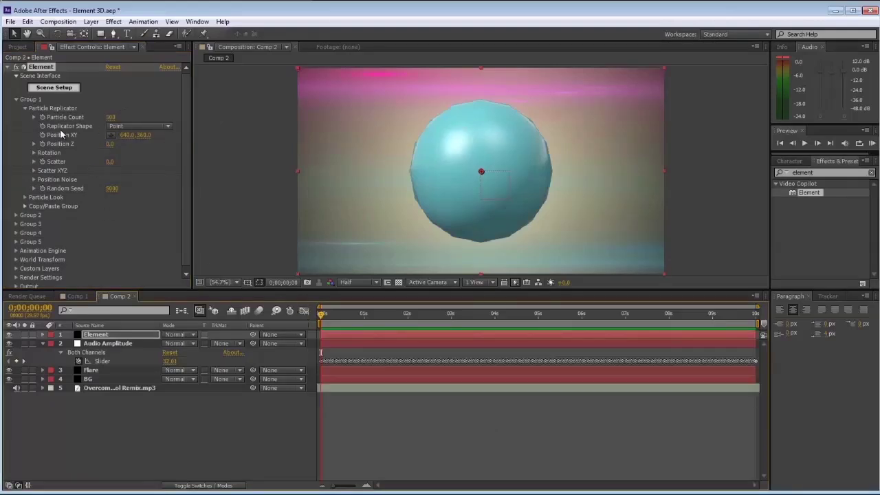
# Step: Change the Replicator Shape to Ring and push Position Z back to 640
pyautogui.click(122, 127)
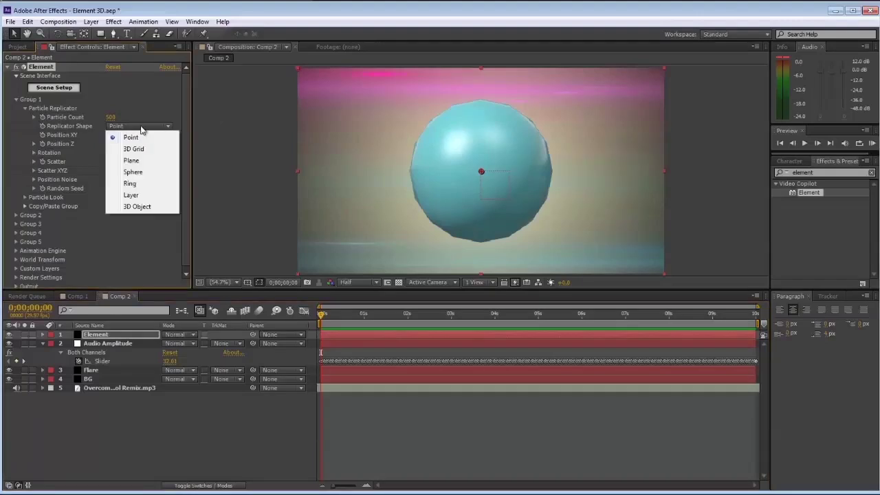
pyautogui.click(156, 172)
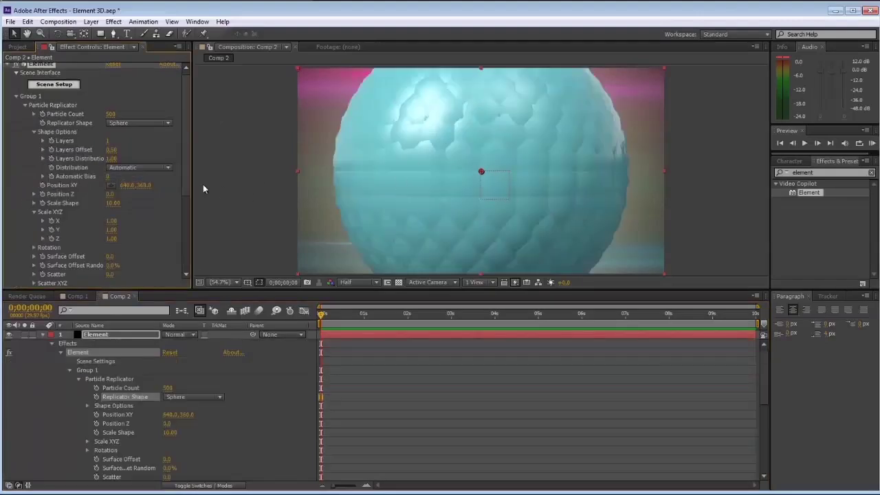
pyautogui.click(150, 124)
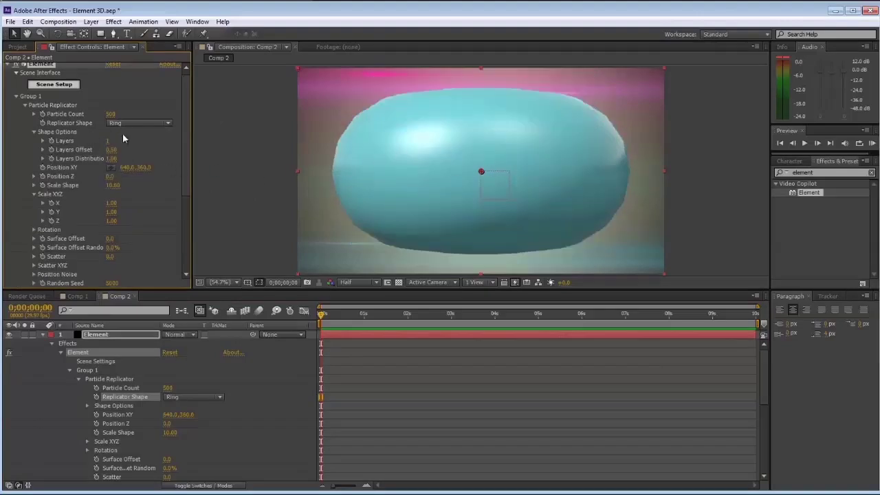
pyautogui.click(143, 142)
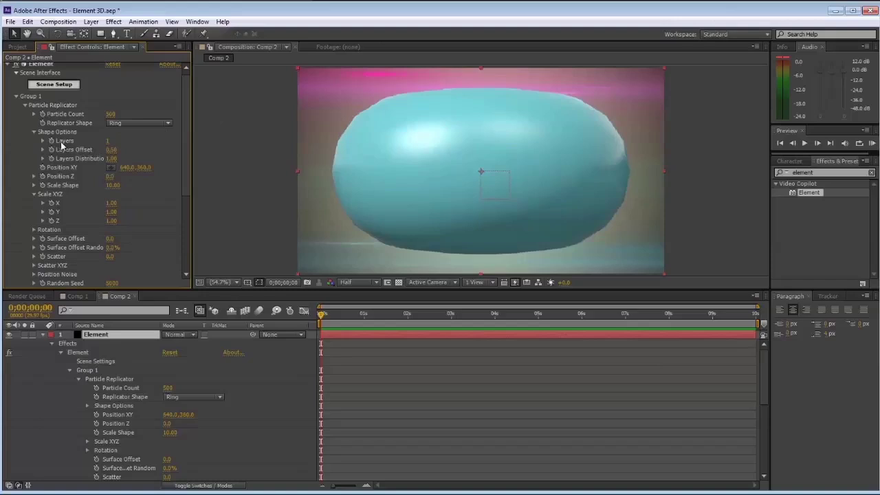
pyautogui.click(110, 176)
pyautogui.write('500')
pyautogui.press('Return')
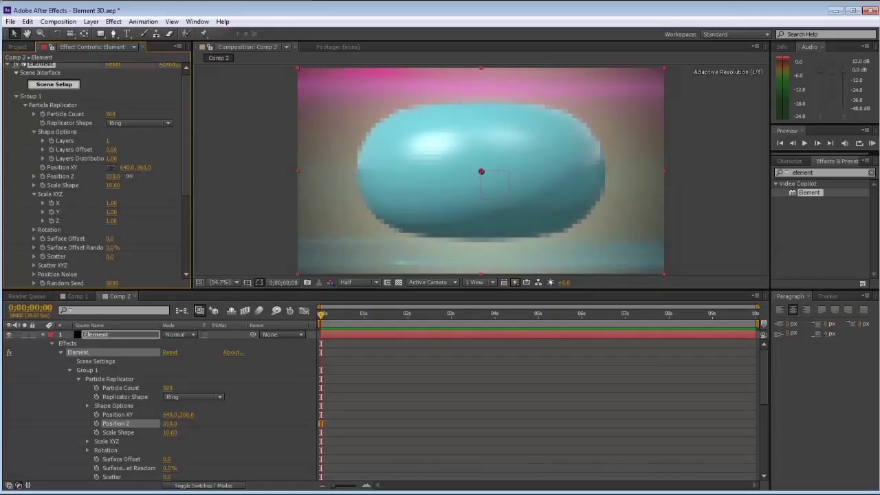
pyautogui.moveTo(141, 176); pyautogui.dragTo(144, 176)
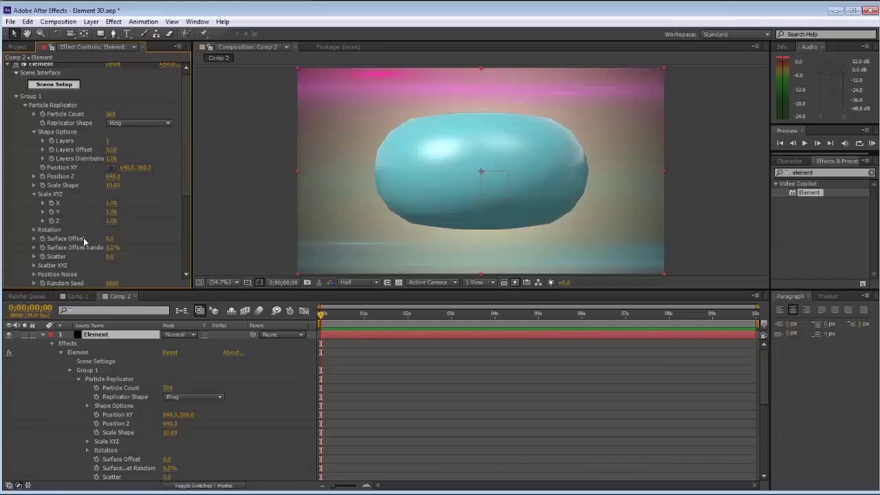
# Step: Set the ring's Particle Look size to 1
pyautogui.scroll(-5, 33, 116)
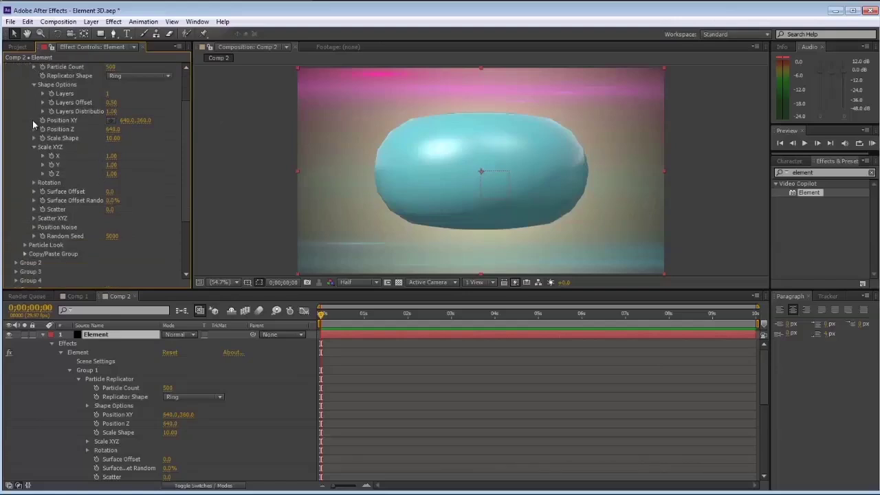
pyautogui.click(113, 207)
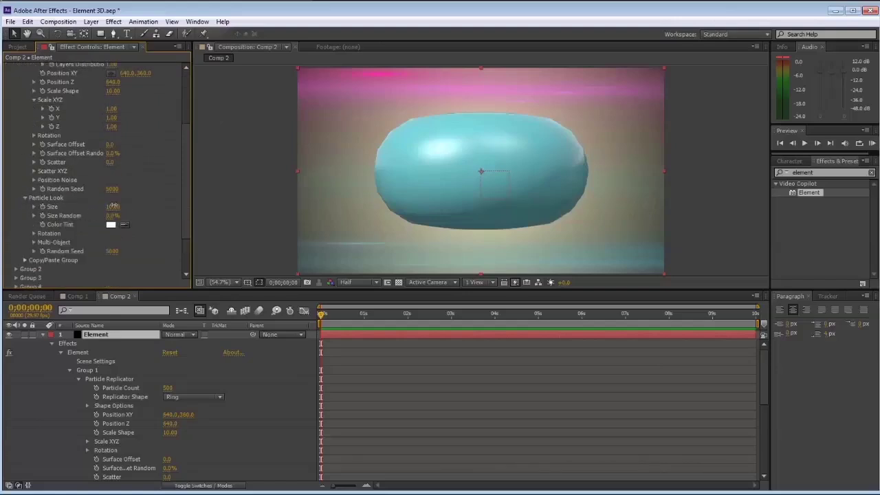
pyautogui.write('10')
pyautogui.press('Return')
# Step: Tilt the ring by setting the replicator Rotation X to 19°
pyautogui.scroll(5, 159, 179)
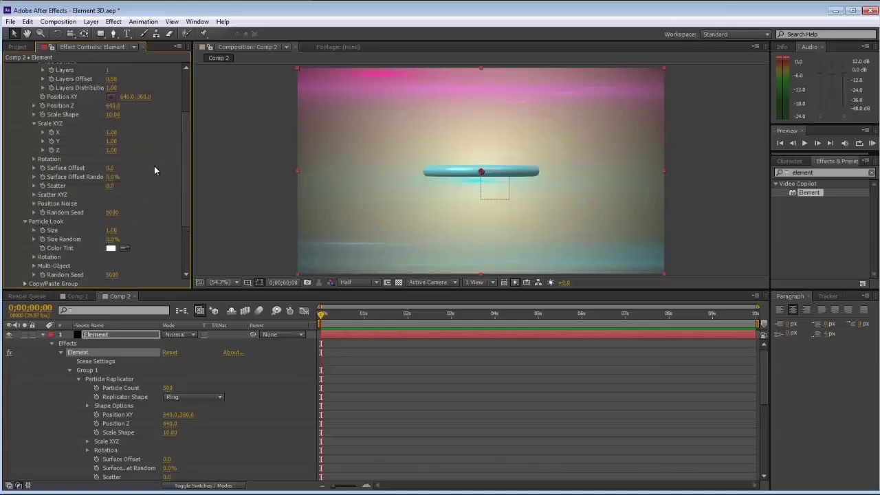
pyautogui.scroll(-2, 48, 210)
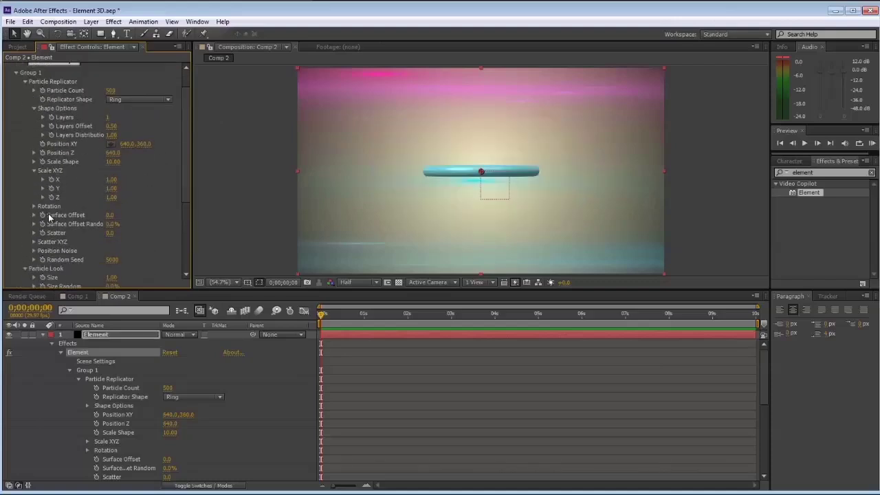
pyautogui.scroll(2, 37, 209)
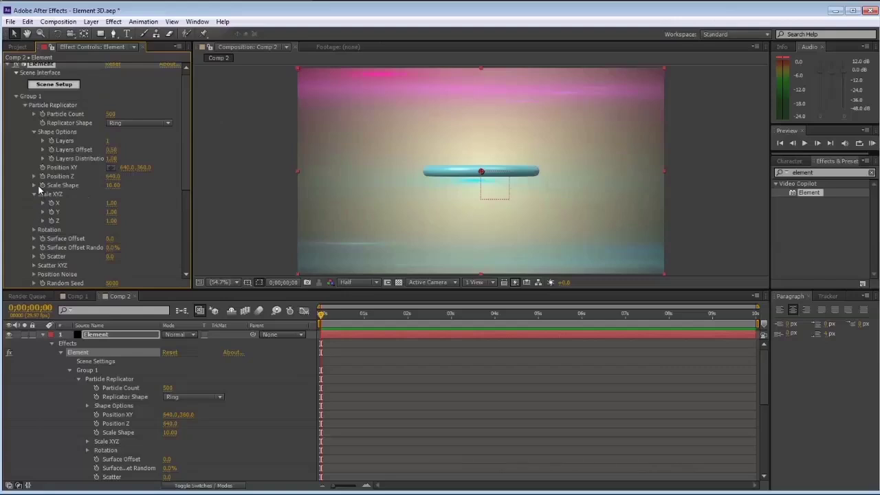
pyautogui.scroll(-4, 45, 244)
pyautogui.scroll(2, 46, 240)
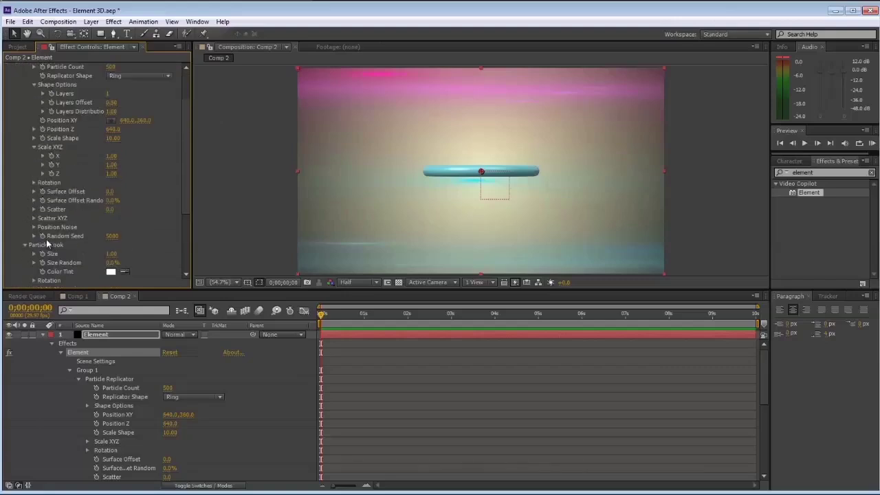
pyautogui.scroll(1, 36, 217)
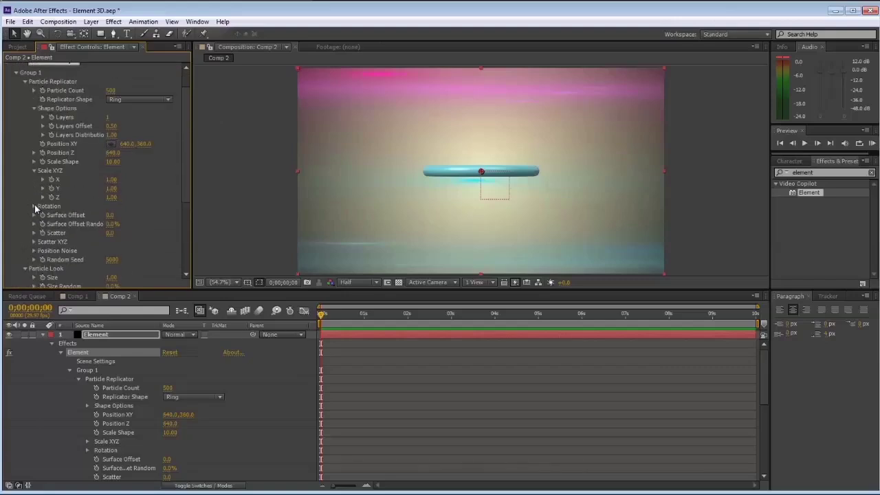
pyautogui.click(34, 205)
pyautogui.moveTo(117, 215); pyautogui.dragTo(152, 207)
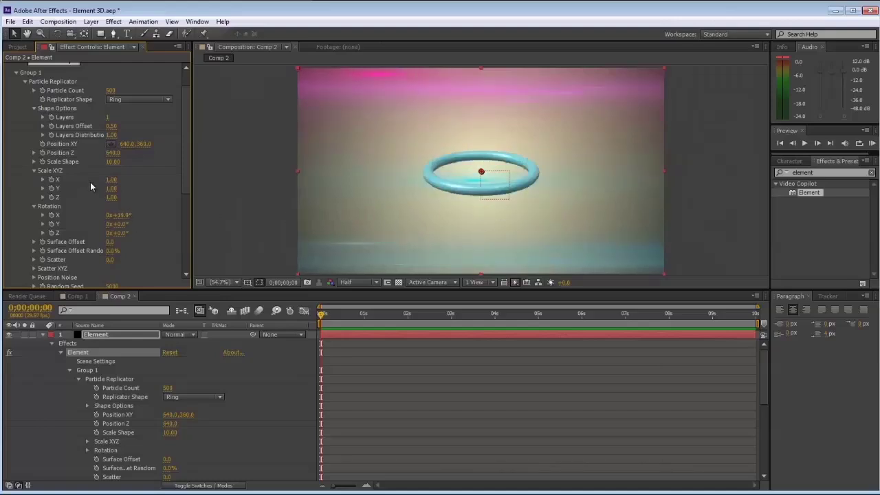
pyautogui.scroll(1, 137, 158)
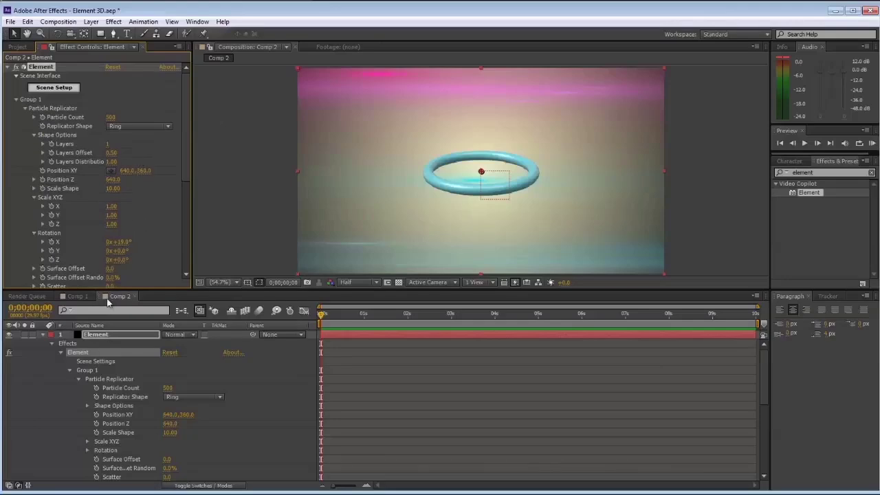
# Step: Create a new solid layer named 'Scale shape controller'
pyautogui.click(91, 22)
pyautogui.moveTo(231, 31)
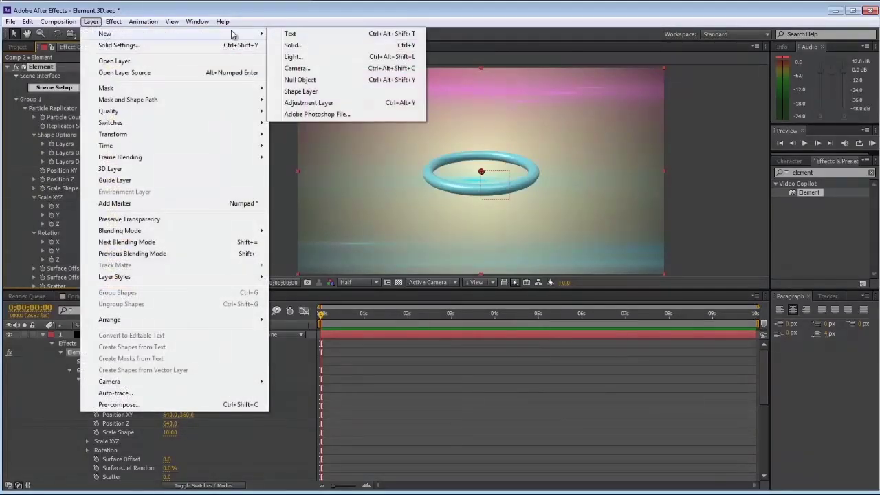
pyautogui.click(291, 43)
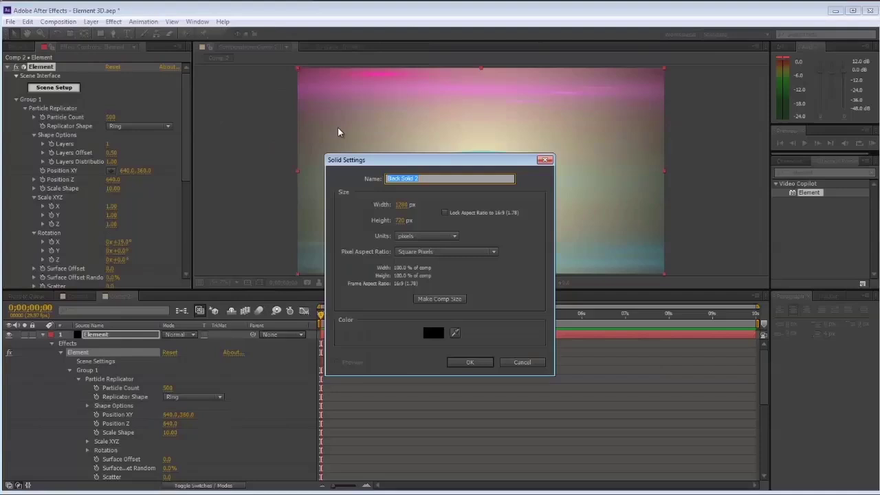
pyautogui.write('Scale shape controller')
pyautogui.press('Return')
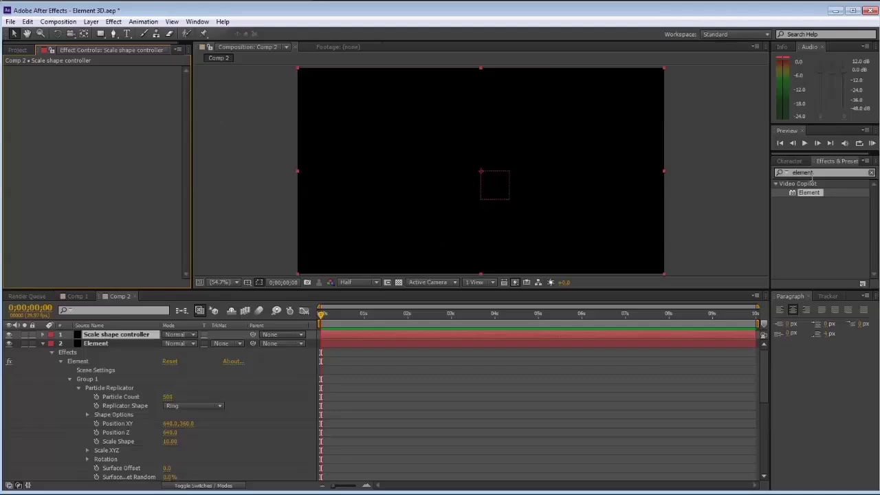
# Step: Apply a Slider Control effect to the Scale shape controller layer
pyautogui.doubleClick(812, 173)
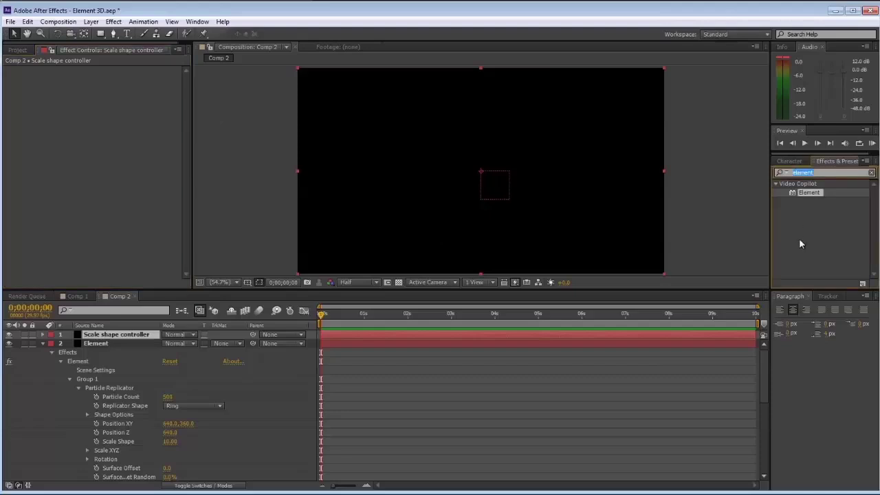
pyautogui.write('slider contr')
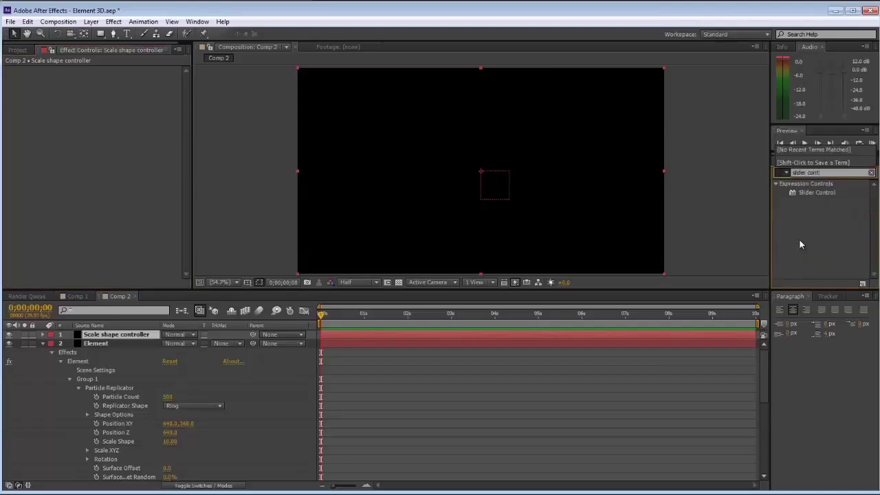
pyautogui.moveTo(825, 192); pyautogui.dragTo(138, 335)
pyautogui.click(139, 334)
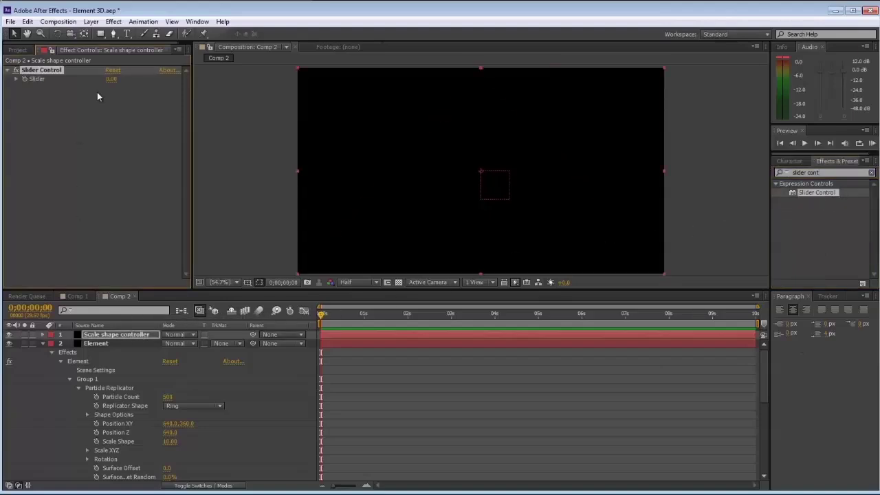
pyautogui.click(42, 344)
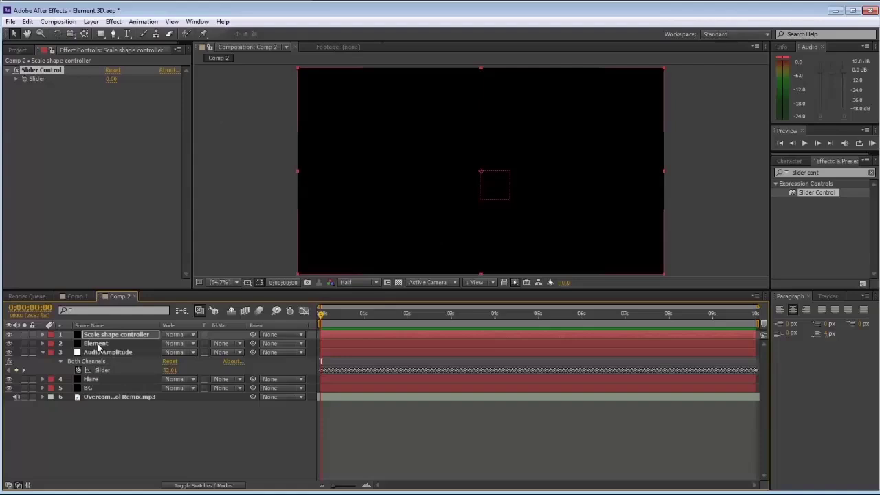
# Step: Select the Element layer and hide the Scale shape controller solid
pyautogui.click(98, 344)
pyautogui.scroll(-1, 71, 200)
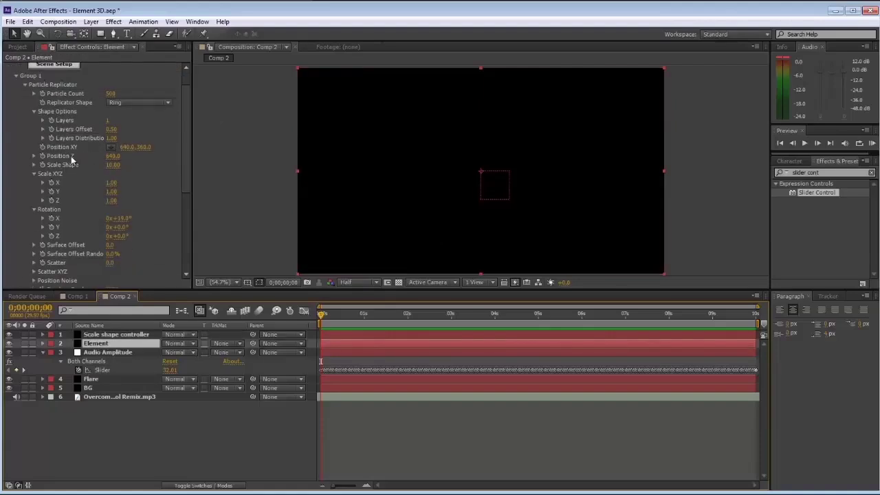
pyautogui.click(9, 335)
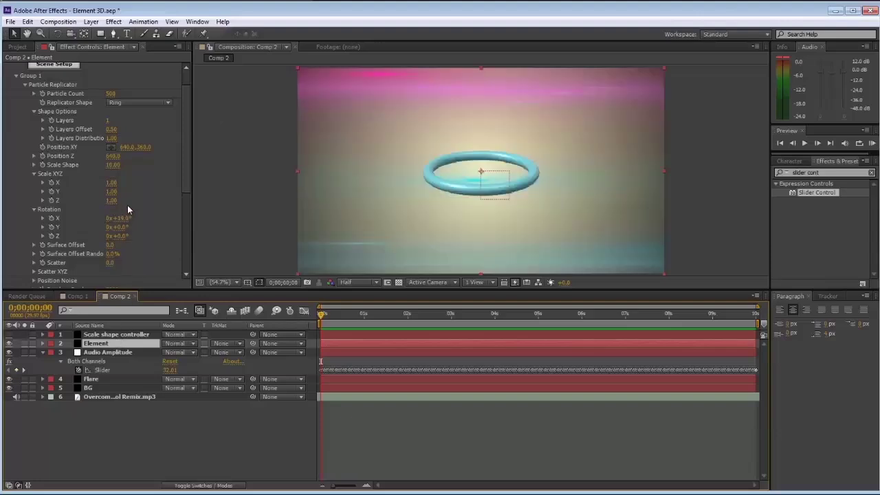
# Step: Test Scale Shape at 15, reset it to 10, and graph Audio Amplitude's Slider curve
pyautogui.click(116, 166)
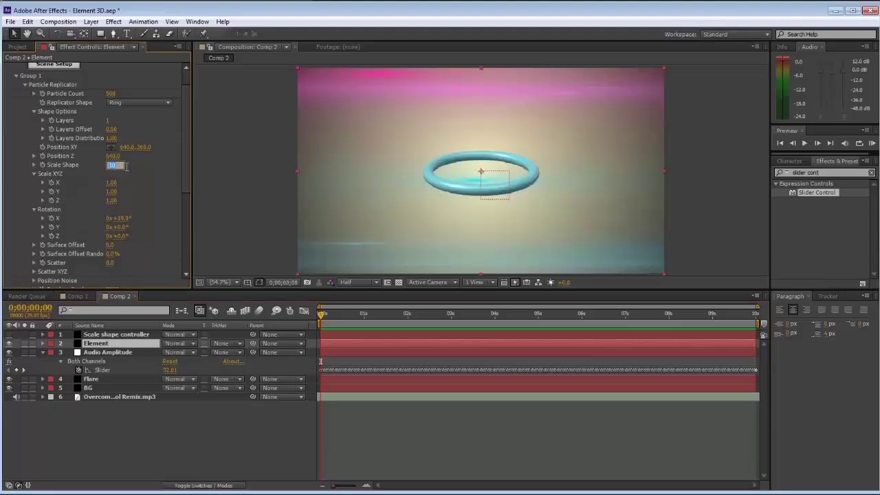
pyautogui.write('15')
pyautogui.press('Return')
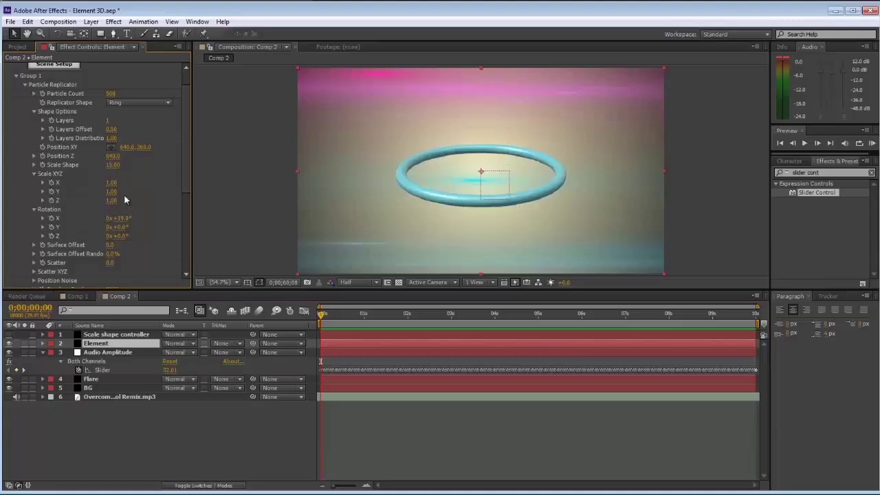
pyautogui.click(112, 165)
pyautogui.press('Return')
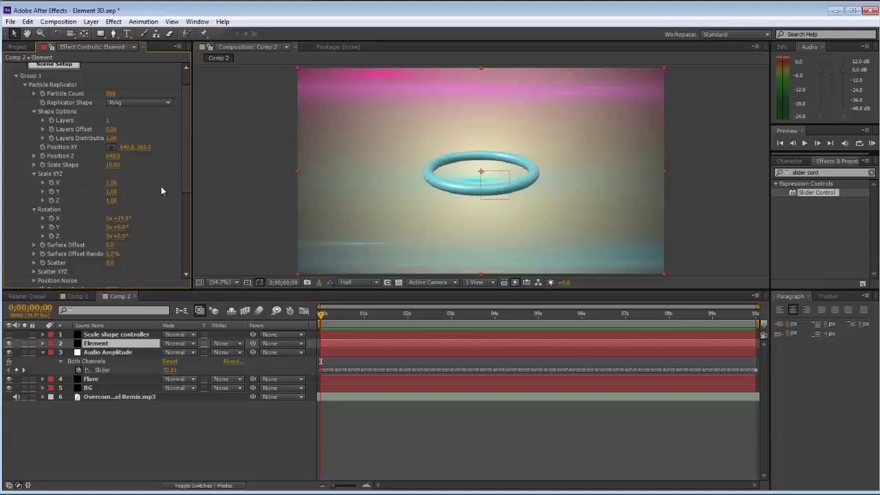
pyautogui.hotkey('shift', 'F3')
pyautogui.click(101, 406)
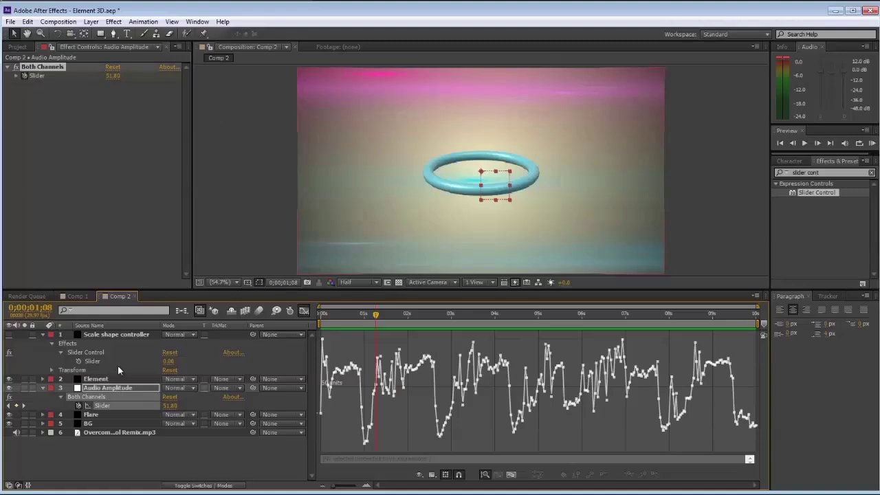
# Step: Zoom the graph in and out in time to inspect the Audio Amplitude curve's peak values
pyautogui.press('=')
pyautogui.press('=')
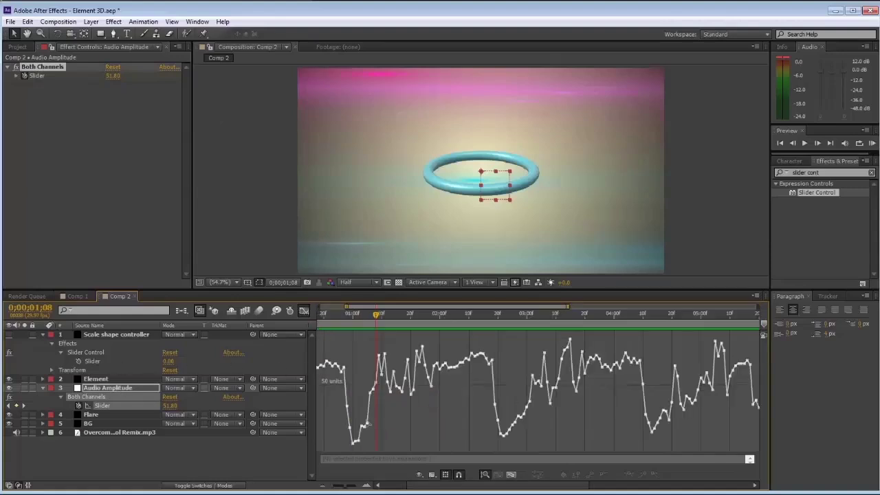
pyautogui.hscroll(-4, 412, 309)
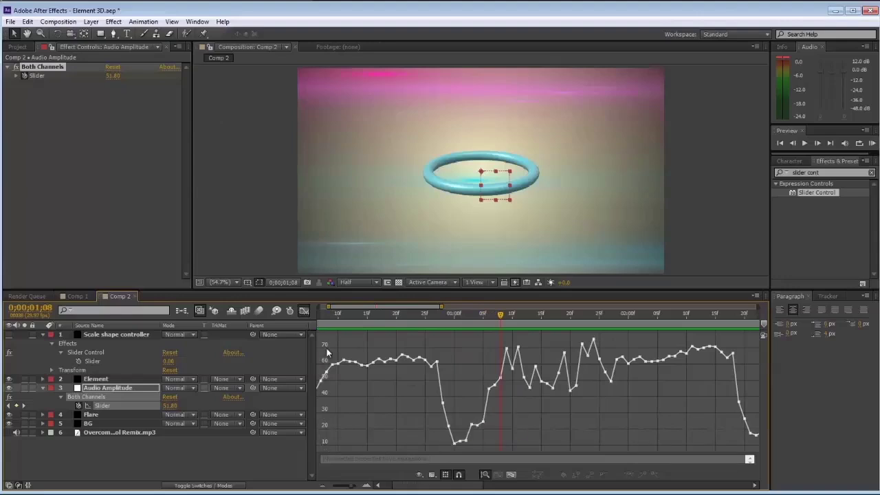
pyautogui.press('-')
pyautogui.press('-')
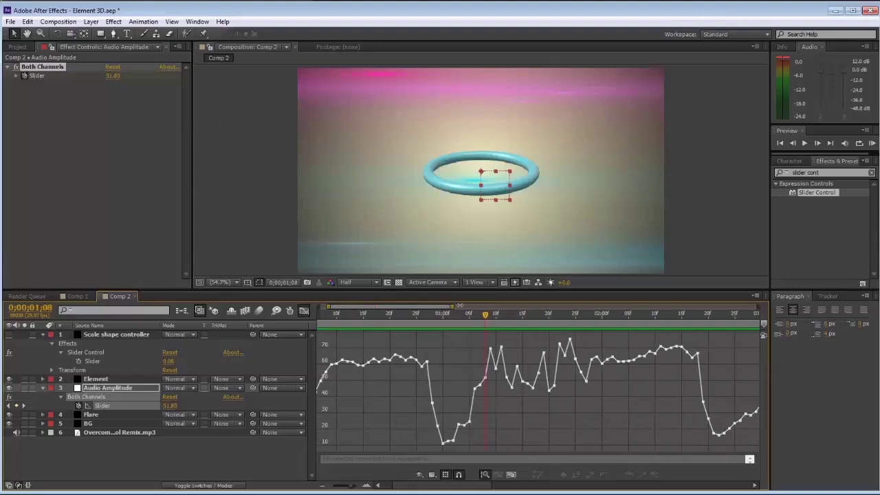
pyautogui.moveTo(647, 342)
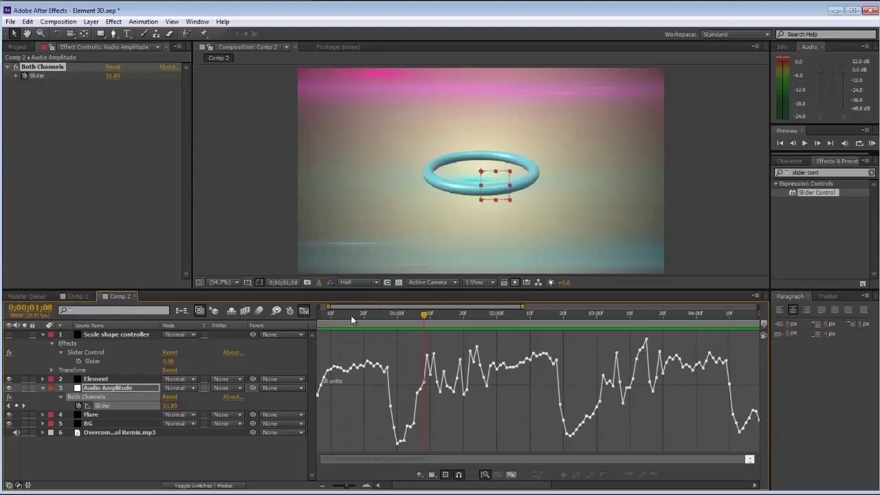
pyautogui.press('=')
pyautogui.press('=')
pyautogui.press('=')
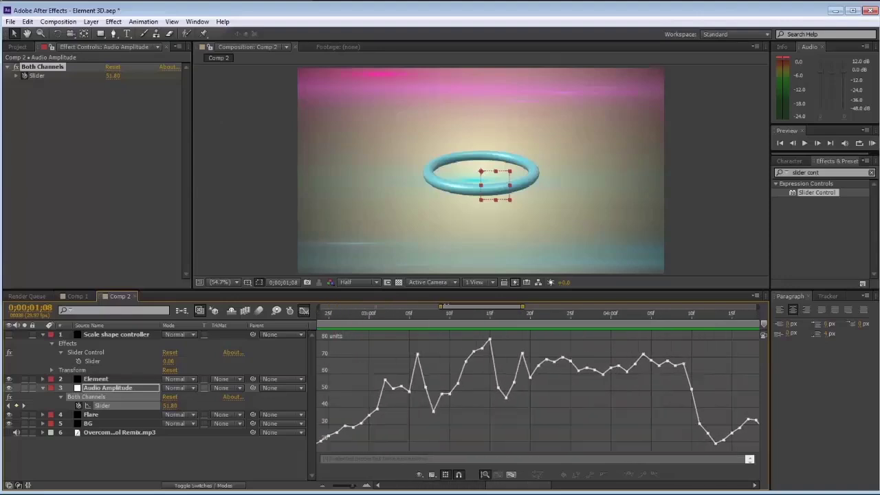
pyautogui.moveTo(458, 342)
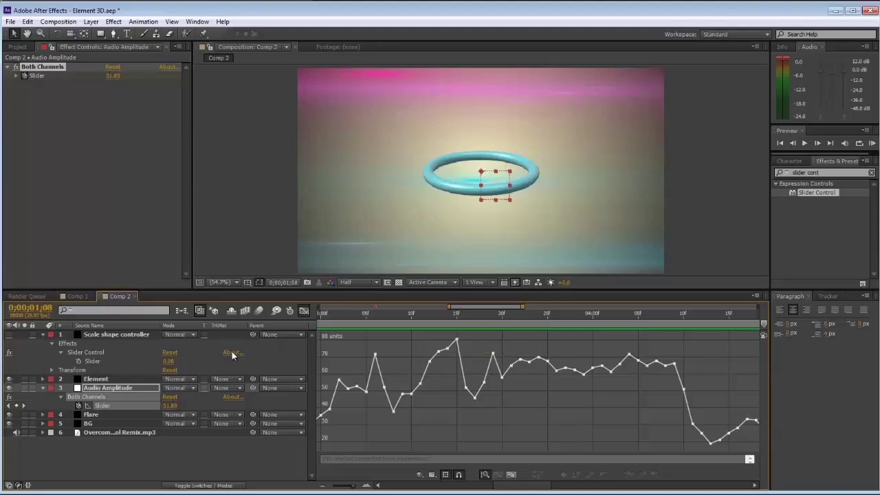
# Step: Drive the controller Slider with linear() on Audio Amplitude's Slider, mapping 10–75 to 10–14
pyautogui.keyDown('alt'); pyautogui.click(77, 361); pyautogui.keyUp('alt')
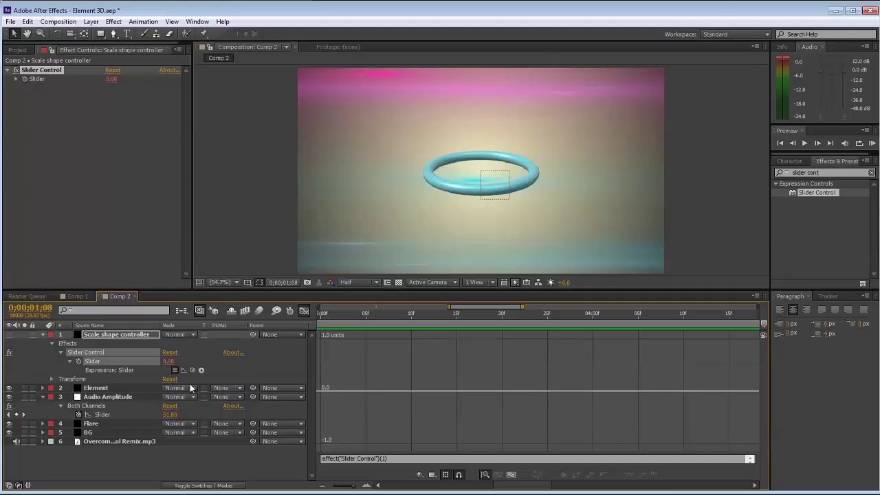
pyautogui.moveTo(193, 370); pyautogui.dragTo(113, 415)
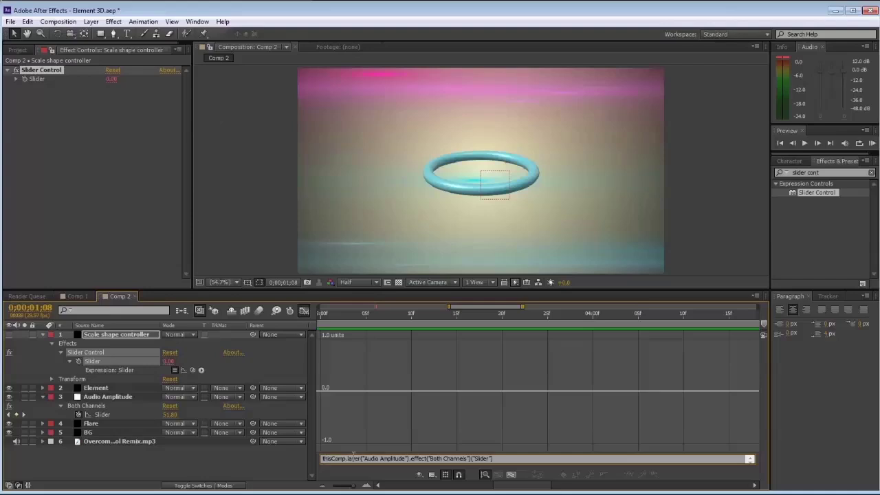
pyautogui.write('line')
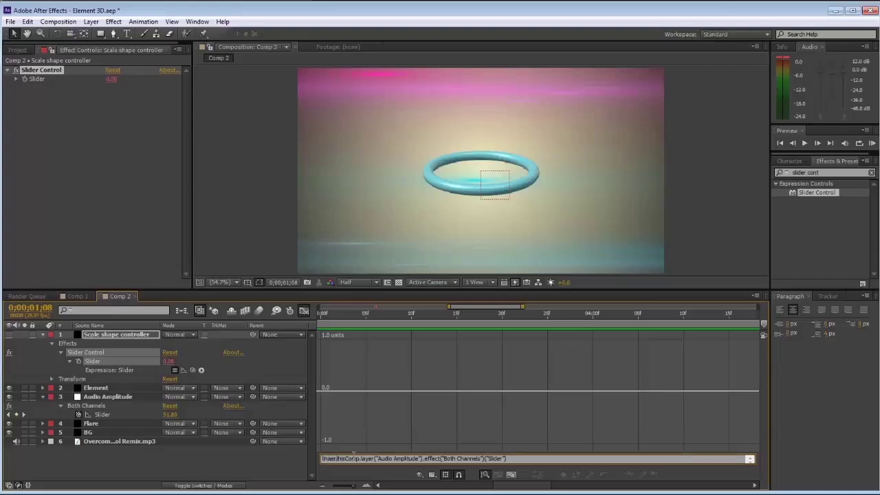
pyautogui.write('ar(')
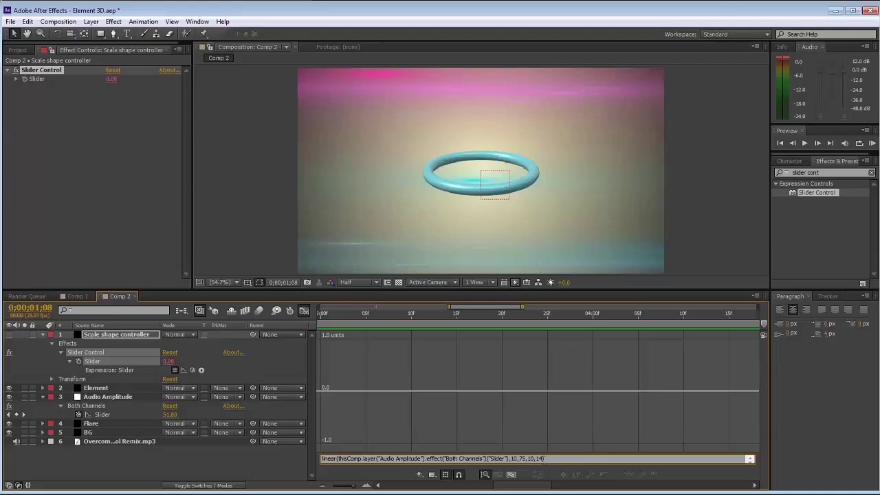
pyautogui.click(512, 414)
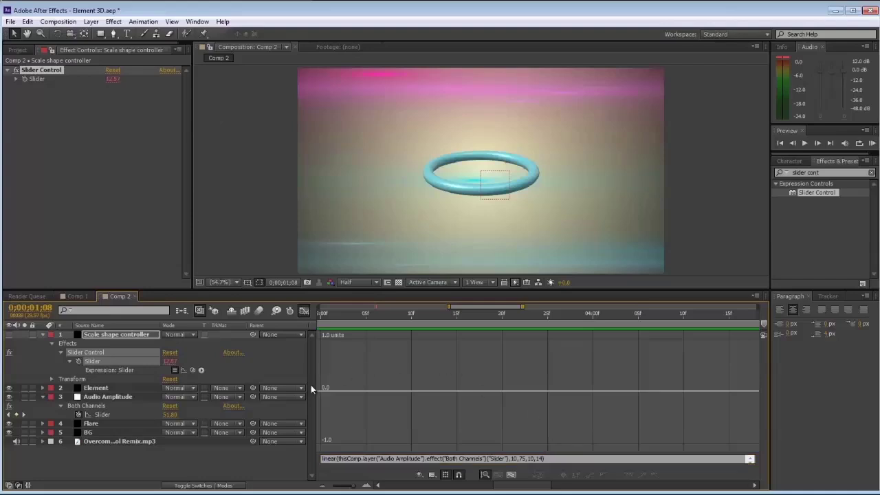
# Step: Graph the Audio Amplitude Slider and scrub time to 0;00;04;13 to compare slider values
pyautogui.click(40, 398)
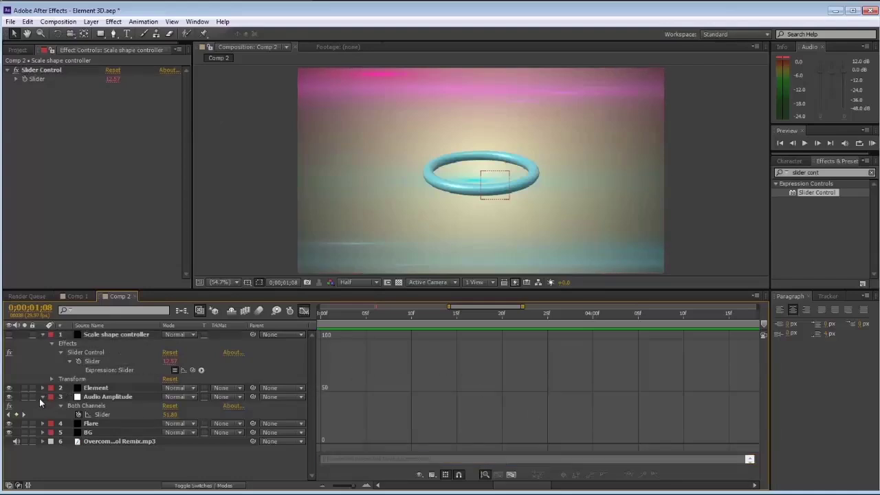
pyautogui.click(383, 316)
pyautogui.hotkey('shift', 'F3')
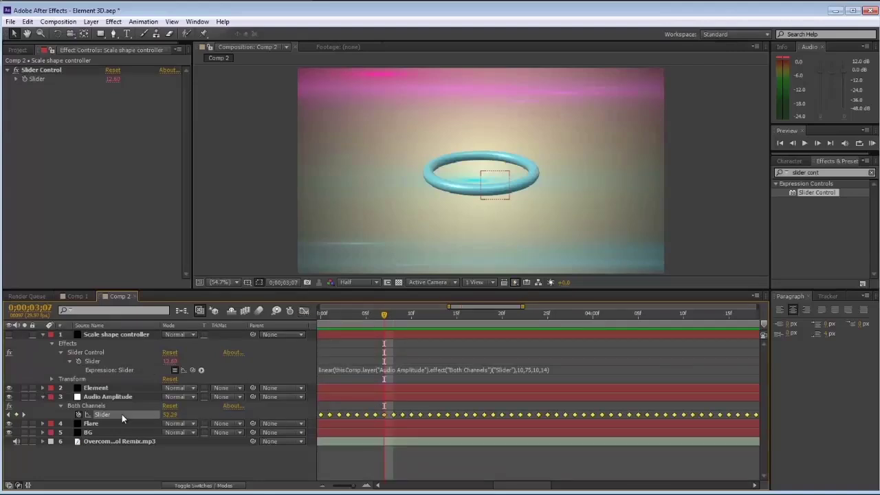
pyautogui.click(122, 414)
pyautogui.click(304, 312)
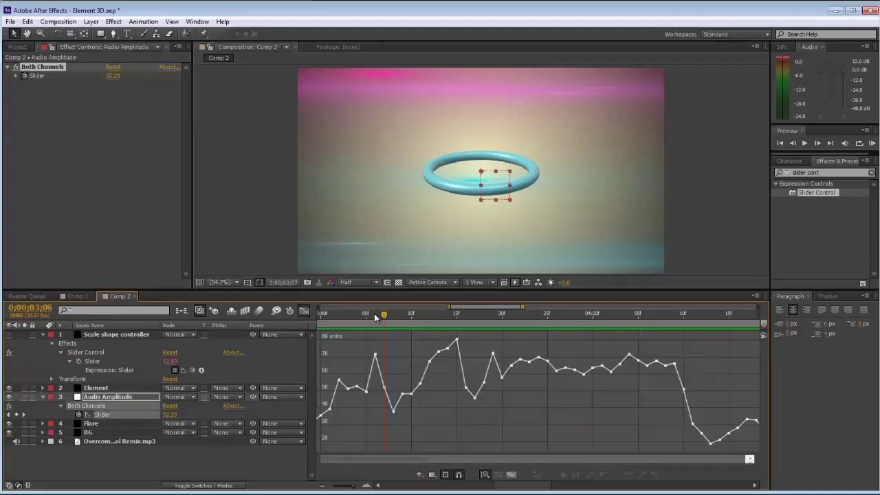
pyautogui.click(375, 314)
pyautogui.moveTo(415, 313); pyautogui.dragTo(456, 314)
pyautogui.click(708, 318)
# Step: Link Element's Scale Shape by expression to the Scale shape controller Slider, then collapse the layers
pyautogui.click(306, 313)
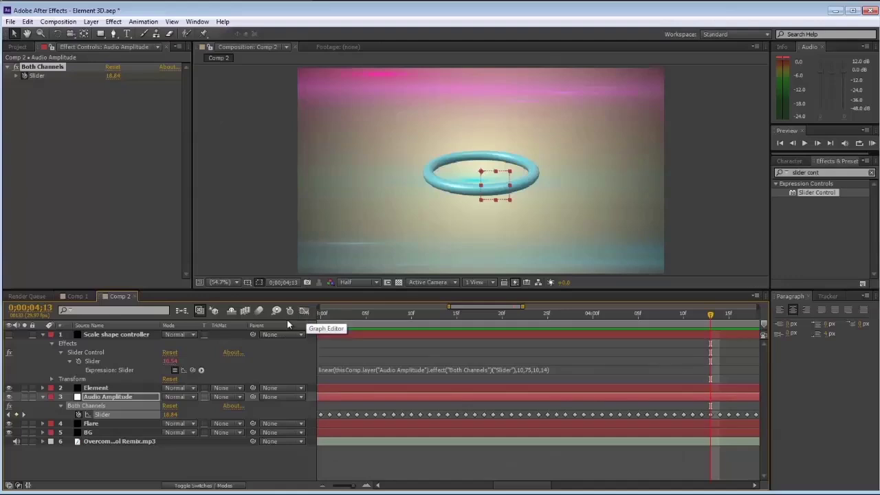
pyautogui.click(103, 388)
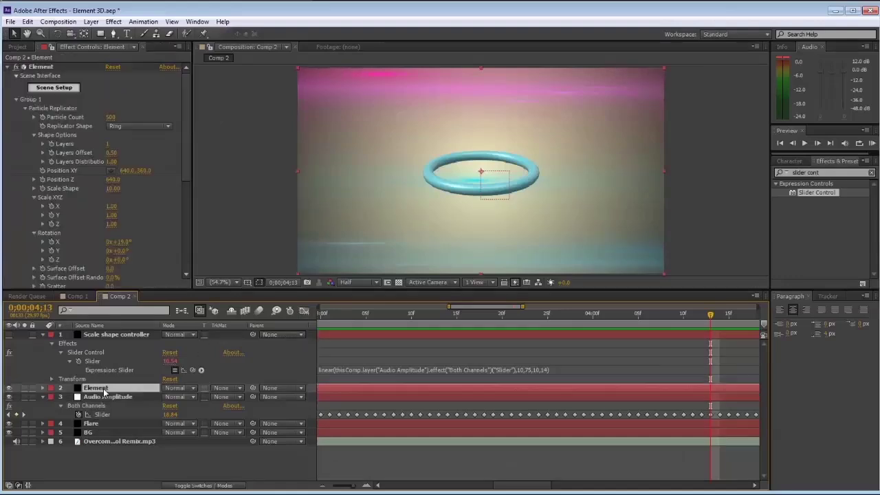
pyautogui.keyDown('alt'); pyautogui.click(42, 189); pyautogui.keyUp('alt')
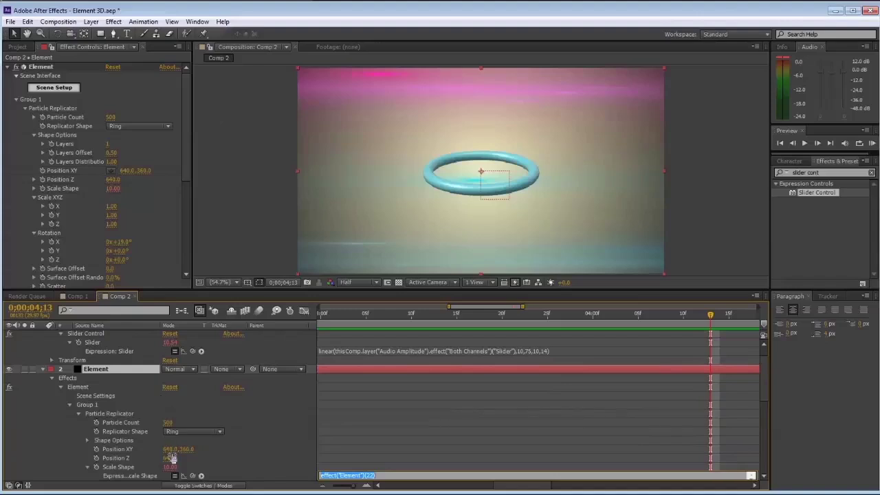
pyautogui.moveTo(193, 476); pyautogui.dragTo(101, 343)
pyautogui.scroll(1, 100, 355)
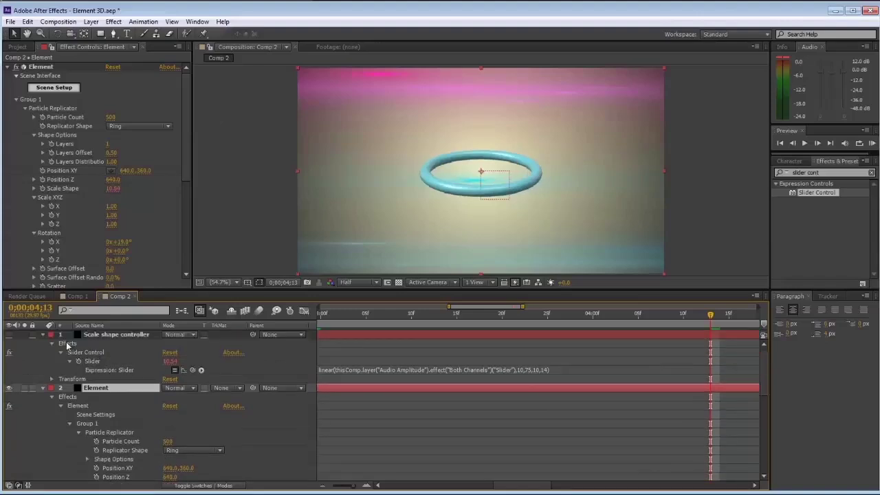
pyautogui.click(42, 336)
pyautogui.click(51, 353)
pyautogui.click(43, 343)
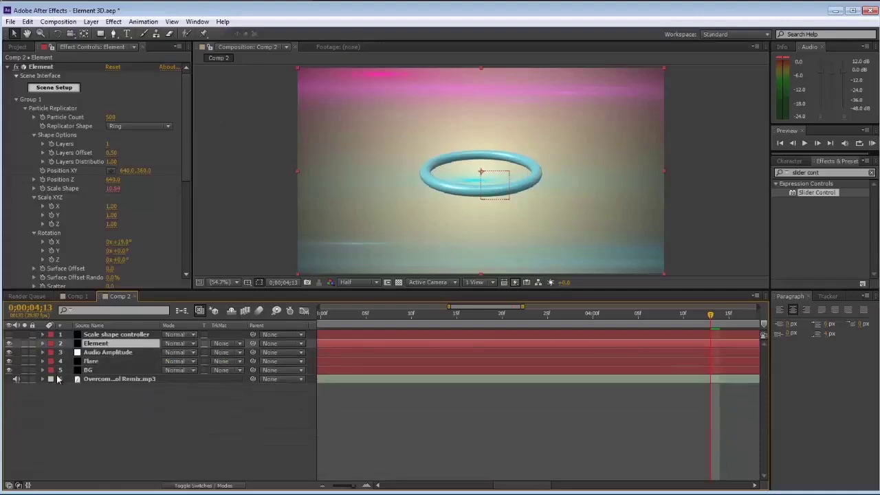
pyautogui.click(103, 417)
# Step: Preview the audio-driven ring scaling, zoom the timeline to full duration, and switch to Comp 1
pyautogui.press('KP_0')
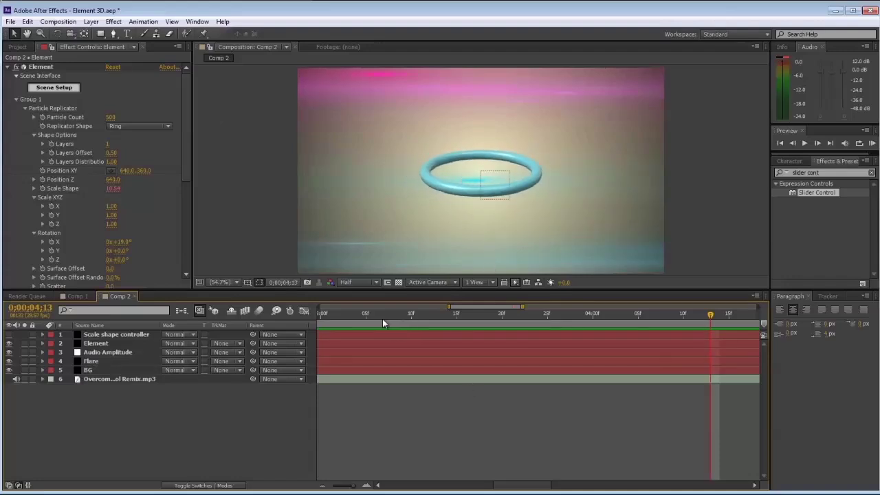
pyautogui.moveTo(382, 318); pyautogui.dragTo(529, 314)
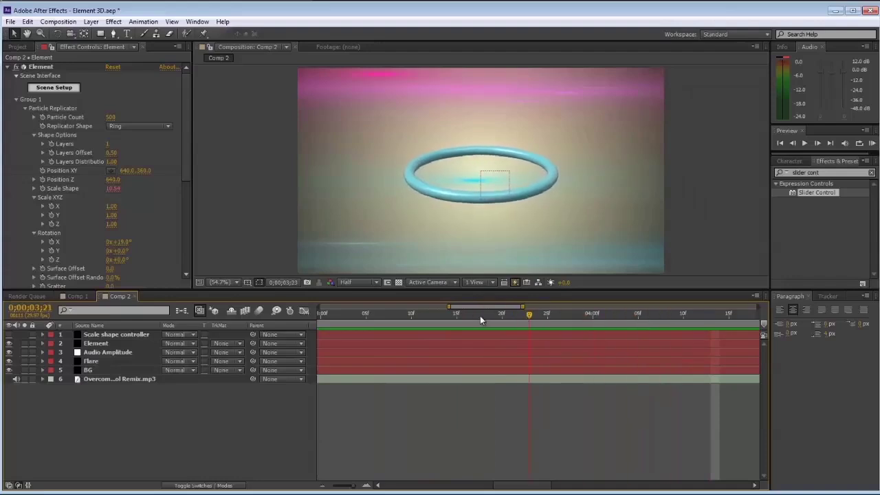
pyautogui.click(447, 316)
pyautogui.moveTo(448, 308); pyautogui.dragTo(321, 307)
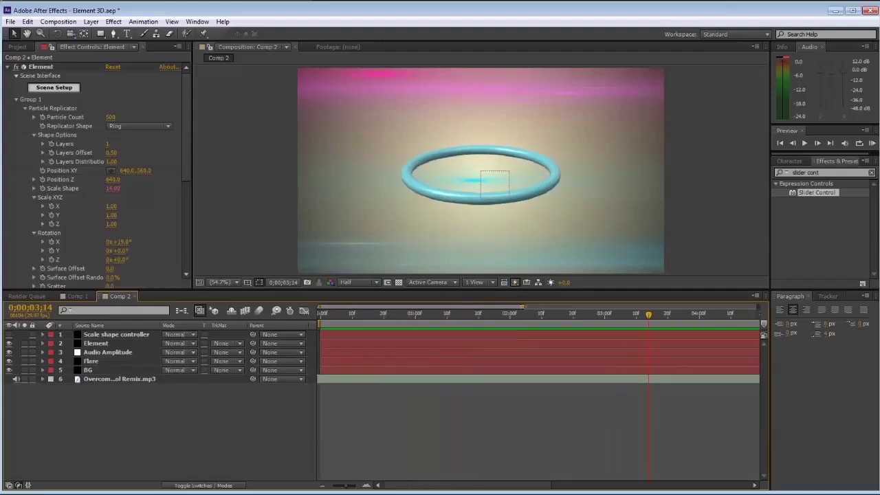
pyautogui.moveTo(523, 307); pyautogui.dragTo(859, 308)
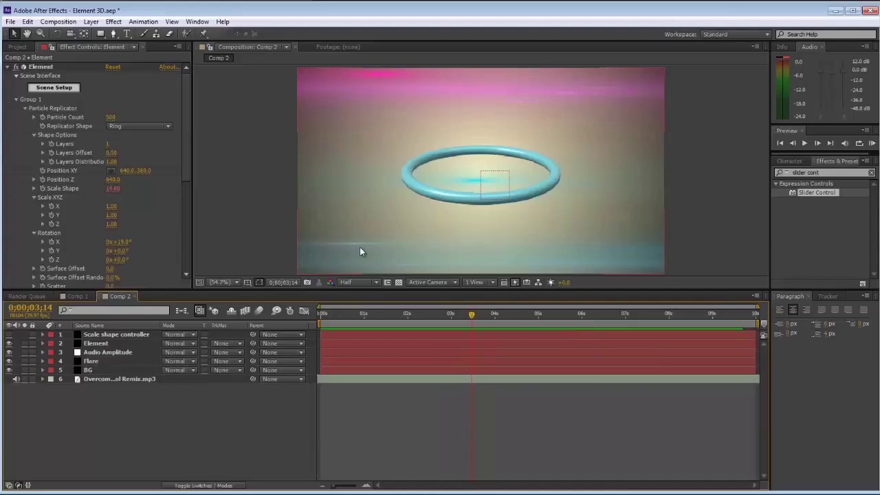
pyautogui.click(78, 296)
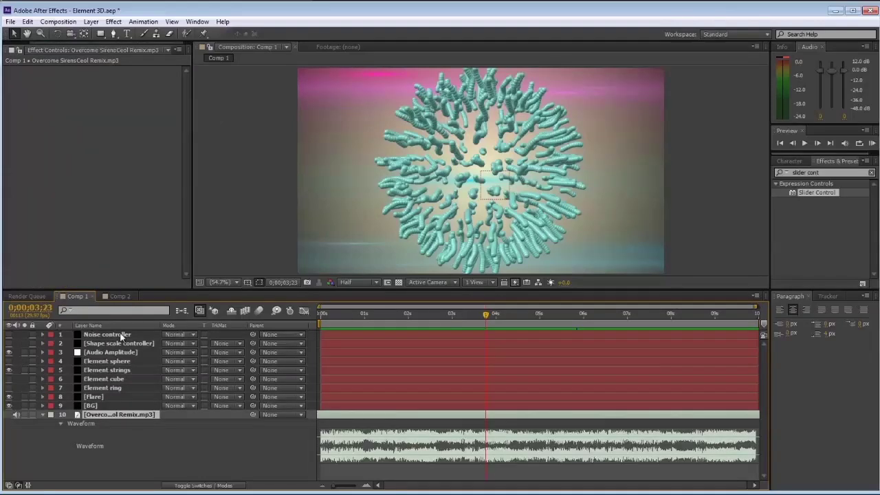
# Step: In Comp 1, hide Element strings and show Element ring, then return to Comp 2
pyautogui.click(9, 370)
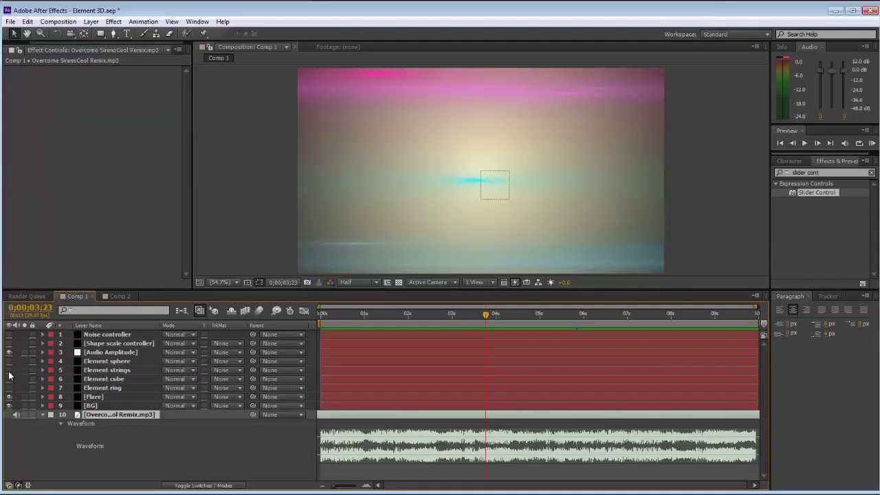
pyautogui.click(9, 388)
pyautogui.moveTo(448, 315); pyautogui.dragTo(471, 315)
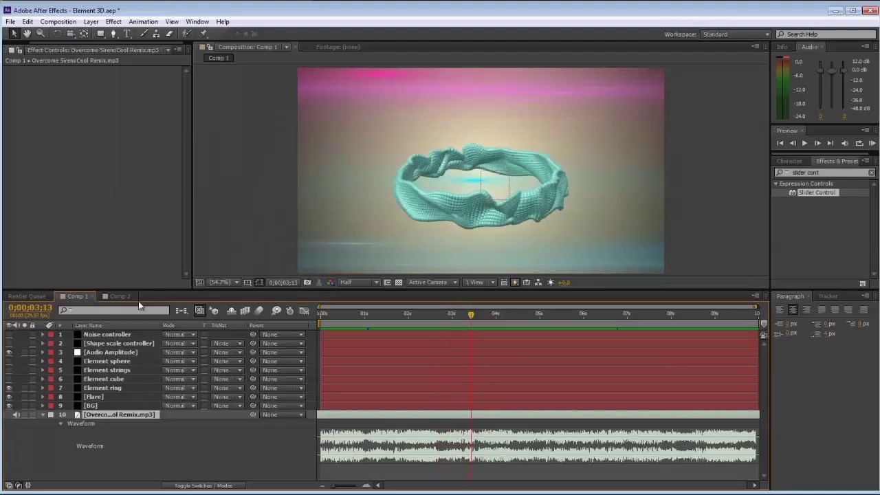
pyautogui.click(119, 296)
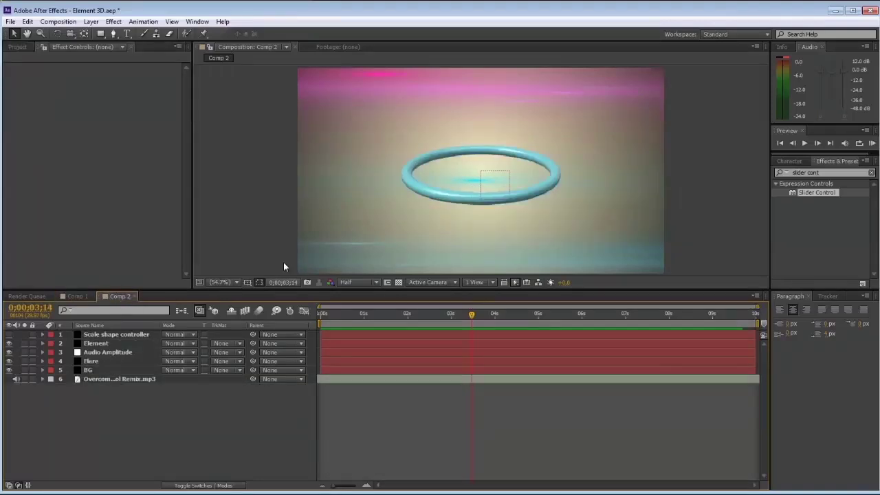
pyautogui.click(17, 47)
# Step: Set the Element replicator's Layers to 15
pyautogui.click(95, 344)
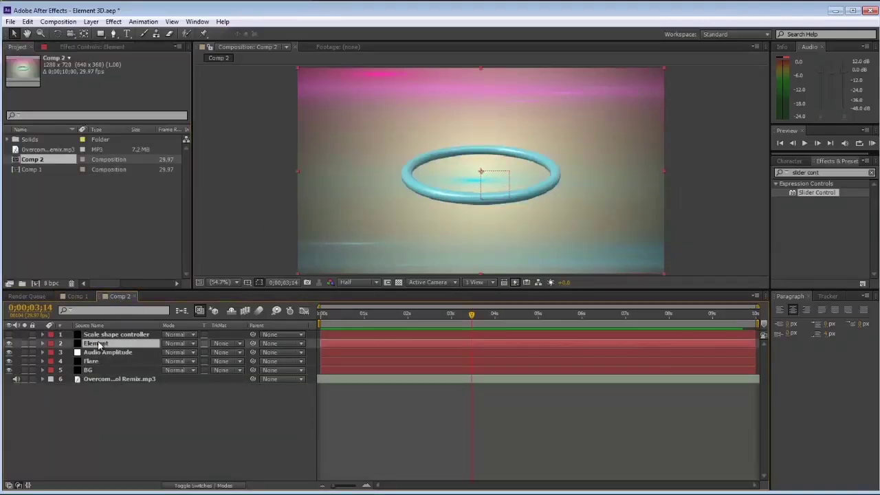
pyautogui.click(68, 47)
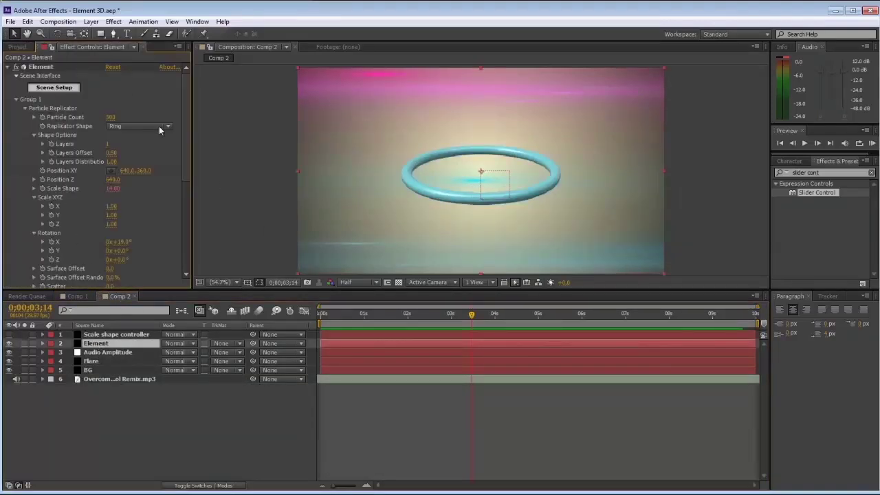
pyautogui.click(108, 145)
pyautogui.write('15')
pyautogui.press('Return')
# Step: Set Layers Offset to 0.02 and Particle Count to 2000, then RAM preview the dense ring
pyautogui.click(111, 152)
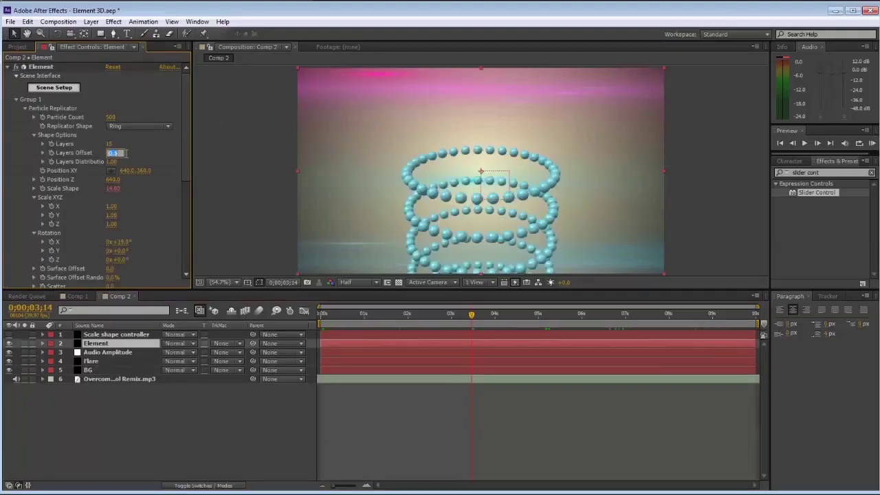
pyautogui.write('0.0')
pyautogui.press('Return')
pyautogui.write('2')
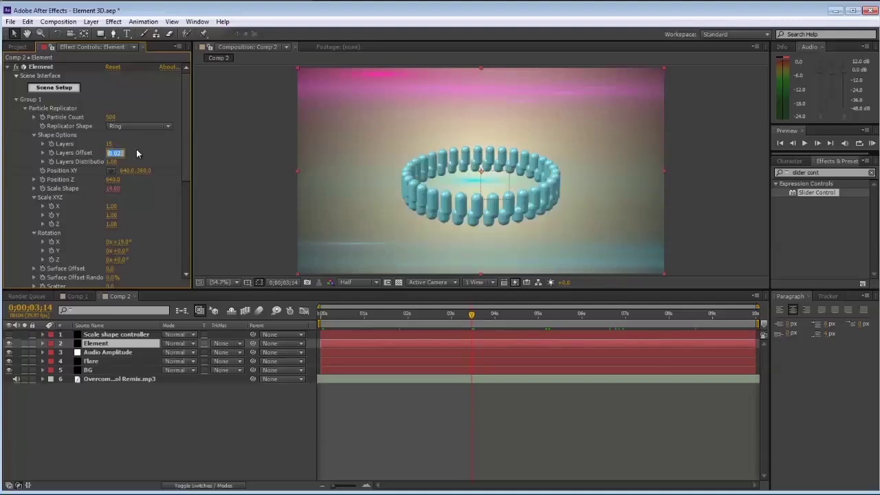
pyautogui.press('Return')
pyautogui.click(113, 117)
pyautogui.press('Return')
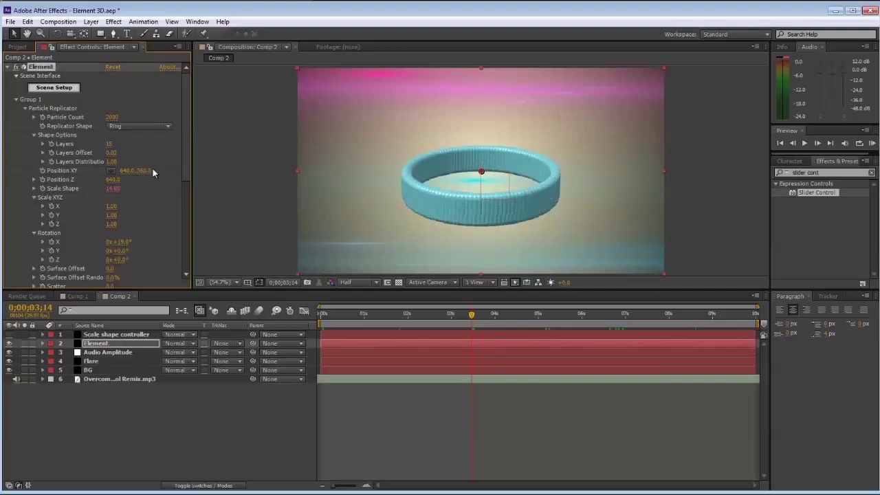
pyautogui.press('KP_0')
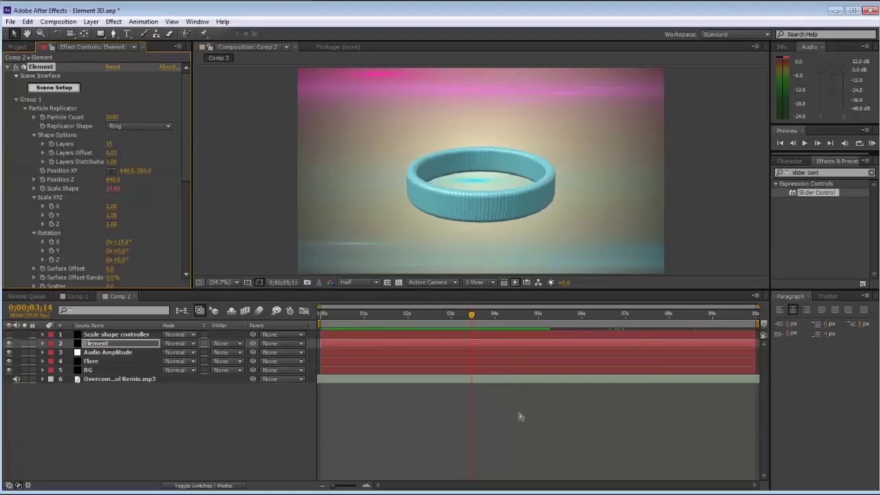
pyautogui.press('space')
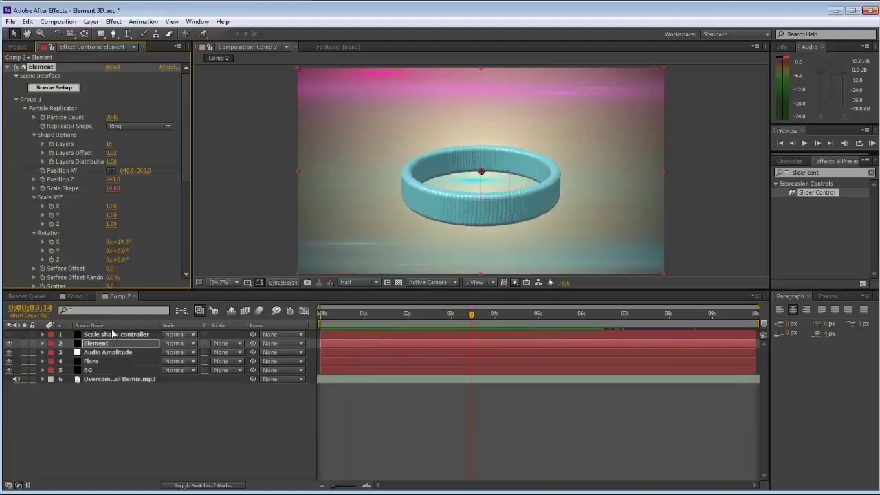
# Step: Try Element's Position Noise Amount at 50 and 25, then set it back to 0
pyautogui.scroll(-4, 130, 233)
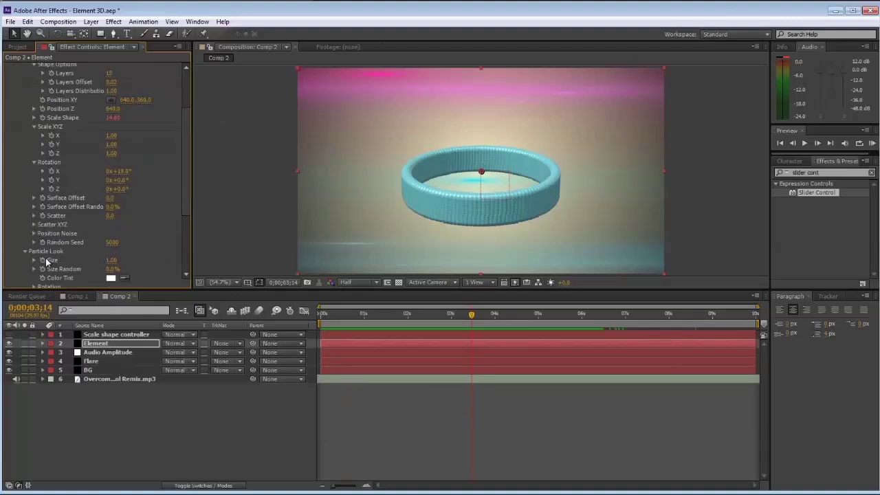
pyautogui.scroll(-3, 59, 251)
pyautogui.scroll(1, 58, 248)
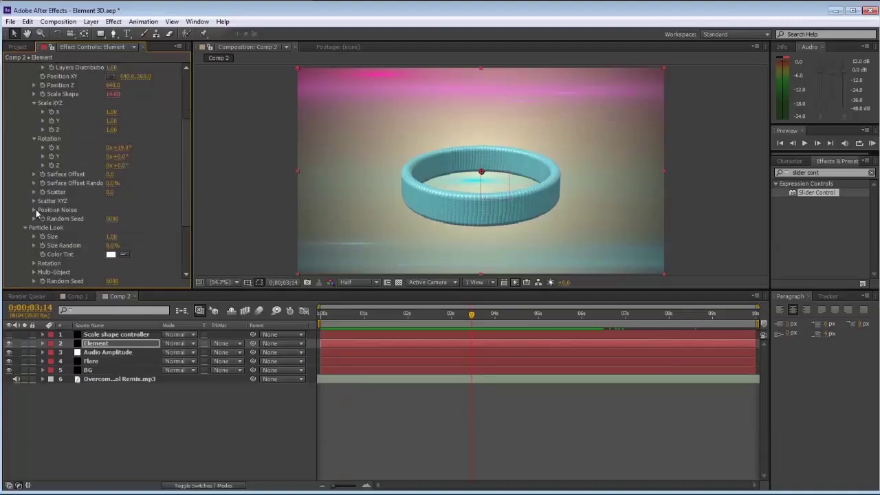
pyautogui.click(35, 210)
pyautogui.click(113, 228)
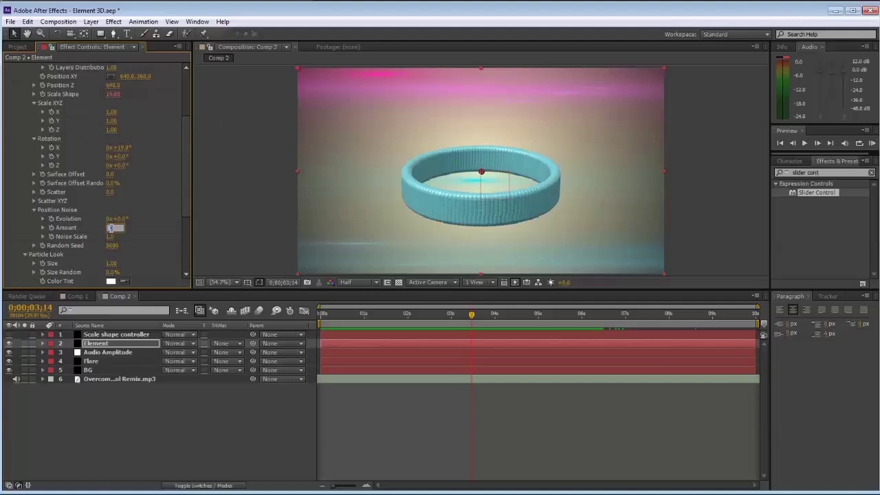
pyautogui.press('Return')
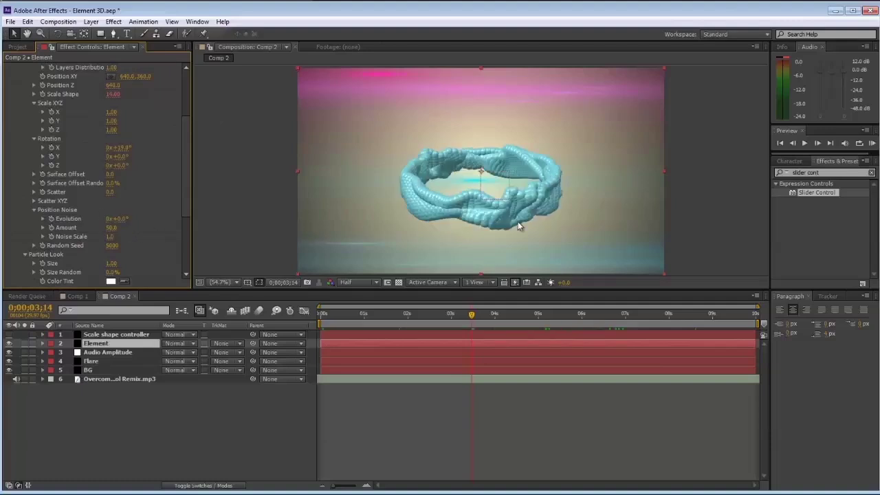
pyautogui.click(111, 228)
pyautogui.write('25')
pyautogui.press('Return')
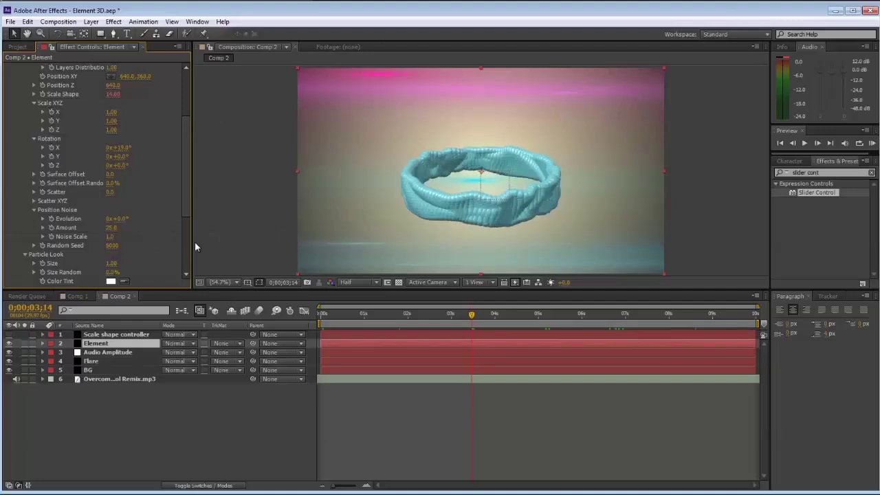
pyautogui.click(112, 228)
pyautogui.write('0')
pyautogui.press('Return')
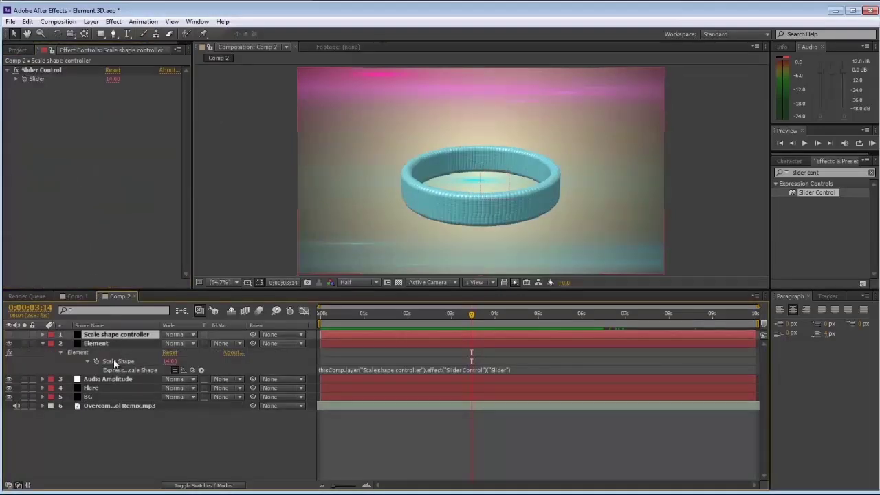
# Step: Duplicate the Scale shape controller and rename the copy 'Position Noise controller'
pyautogui.hotkey('ctrl', 'd')
pyautogui.press('Return')
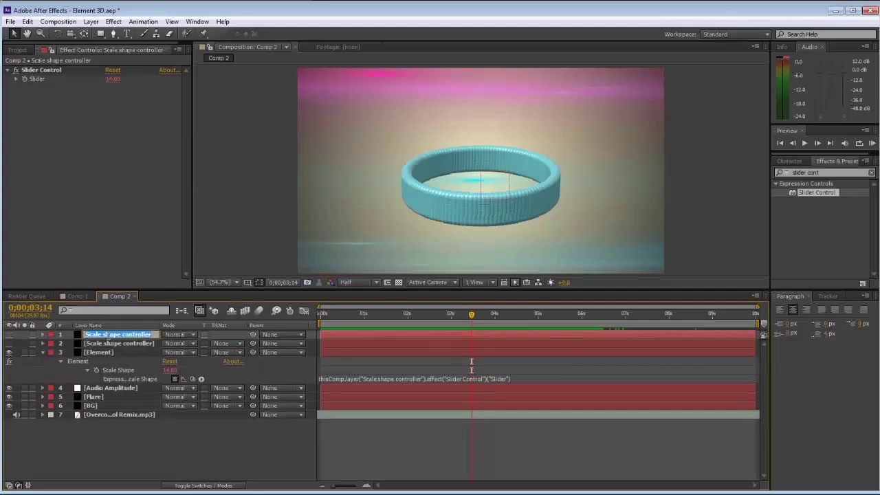
pyautogui.write('Position N')
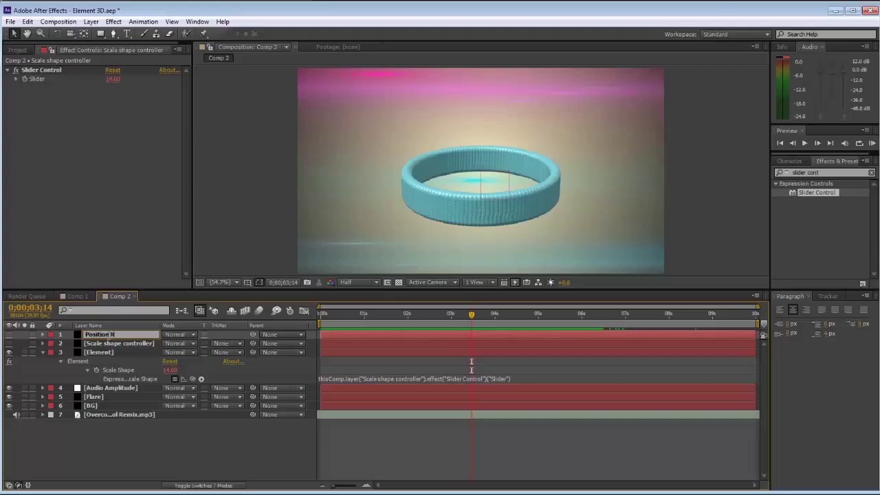
pyautogui.write('oise controller')
pyautogui.press('Return')
# Step: Change the new controller's linear() output minimum to 0 in its Slider expression
pyautogui.hotkey('ctrl', 'v')
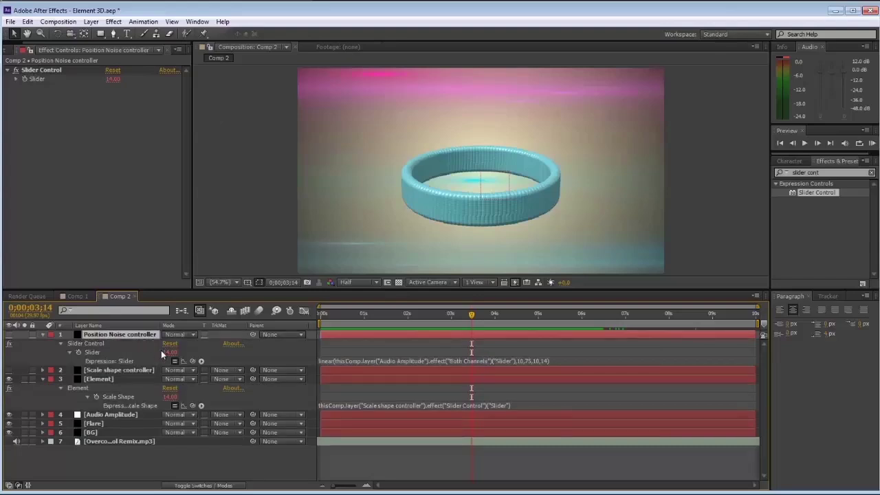
pyautogui.click(536, 361)
pyautogui.click(534, 361)
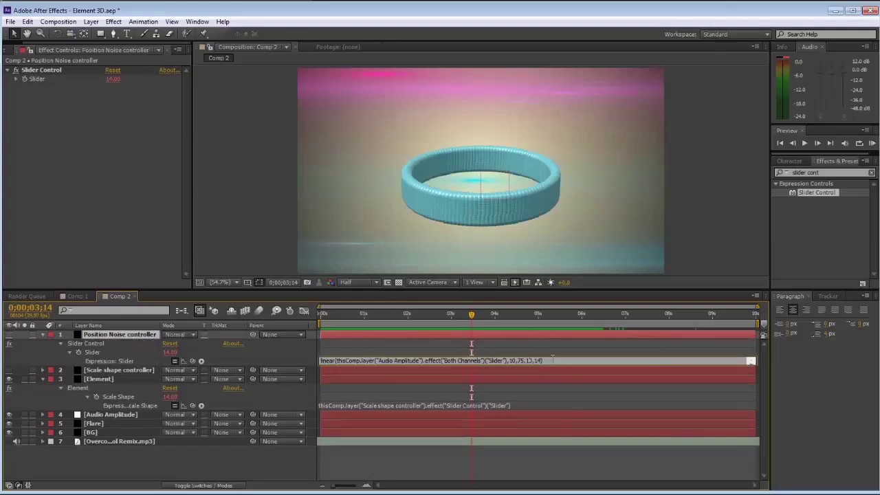
pyautogui.press('BackSpace')
pyautogui.press('BackSpace')
pyautogui.press('BackSpace')
pyautogui.write('0')
pyautogui.click(571, 450)
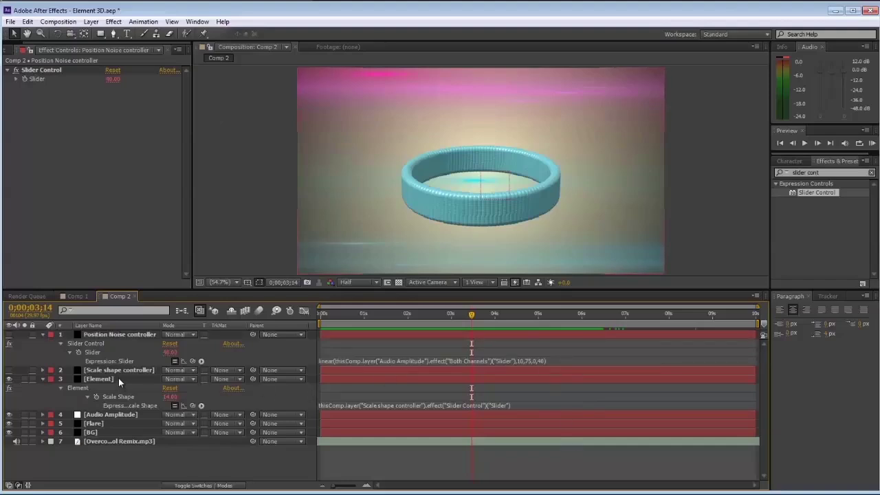
pyautogui.click(118, 370)
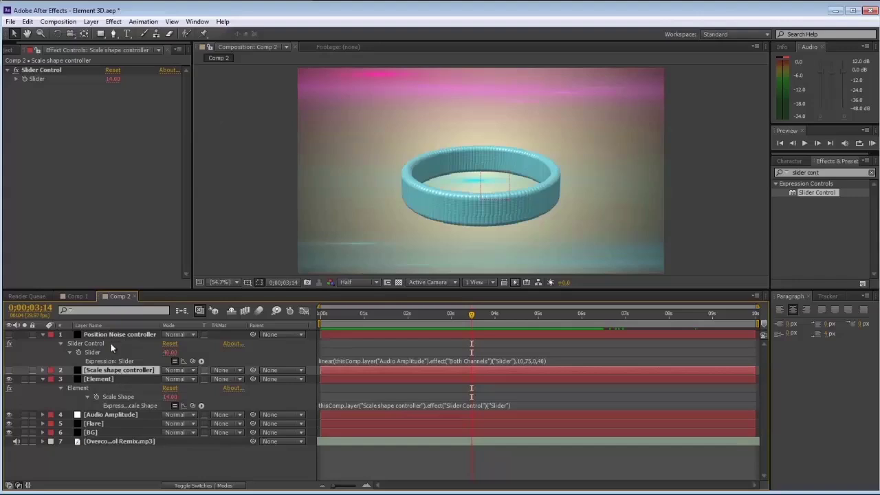
# Step: Link Element's Position Noise Amount to the Position Noise controller Slider and preview the warping ring
pyautogui.click(103, 378)
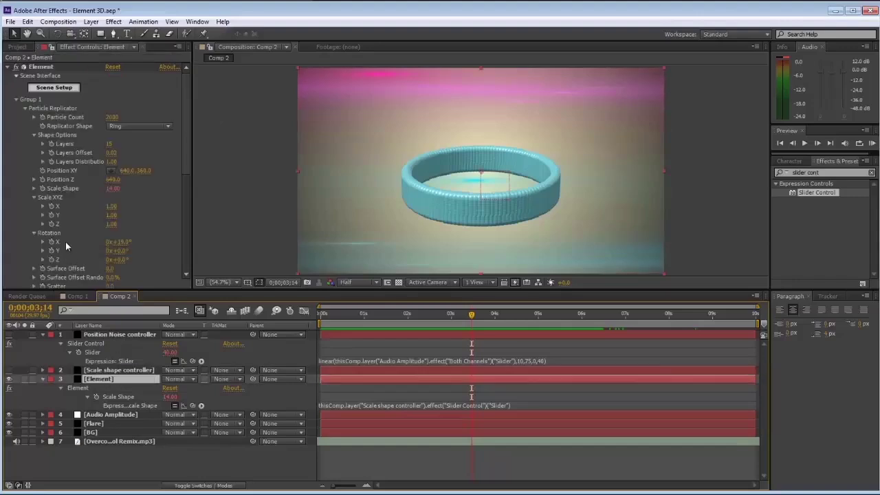
pyautogui.scroll(-3, 68, 229)
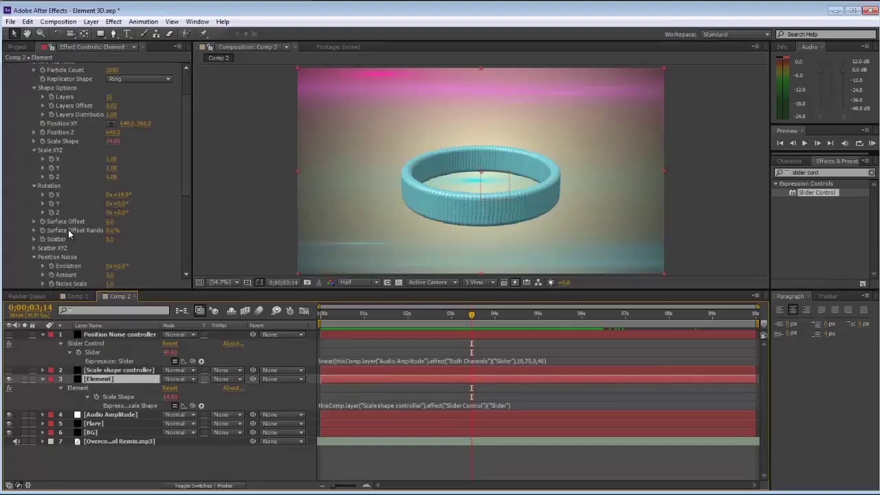
pyautogui.scroll(-3, 73, 231)
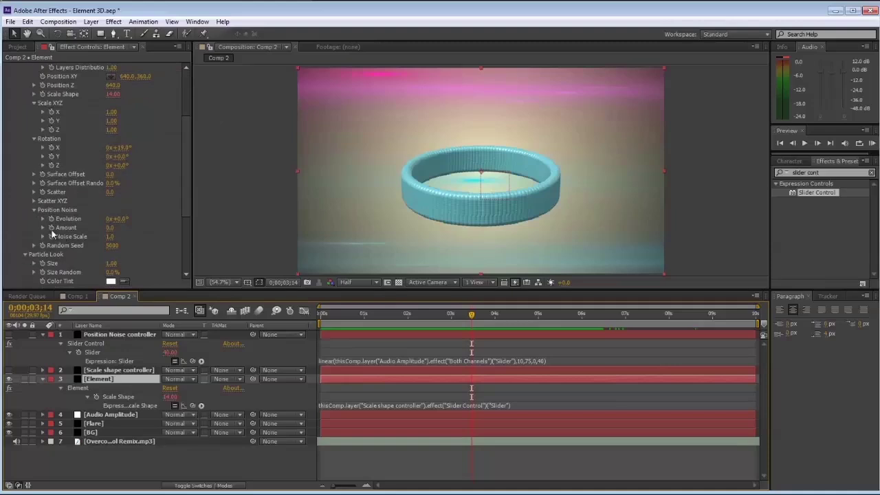
pyautogui.keyDown('alt'); pyautogui.click(52, 229); pyautogui.keyUp('alt')
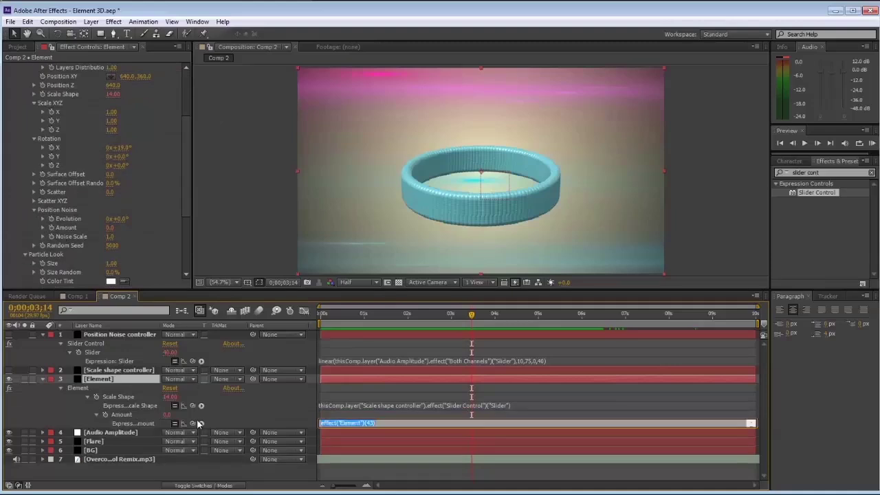
pyautogui.moveTo(192, 423); pyautogui.dragTo(100, 353)
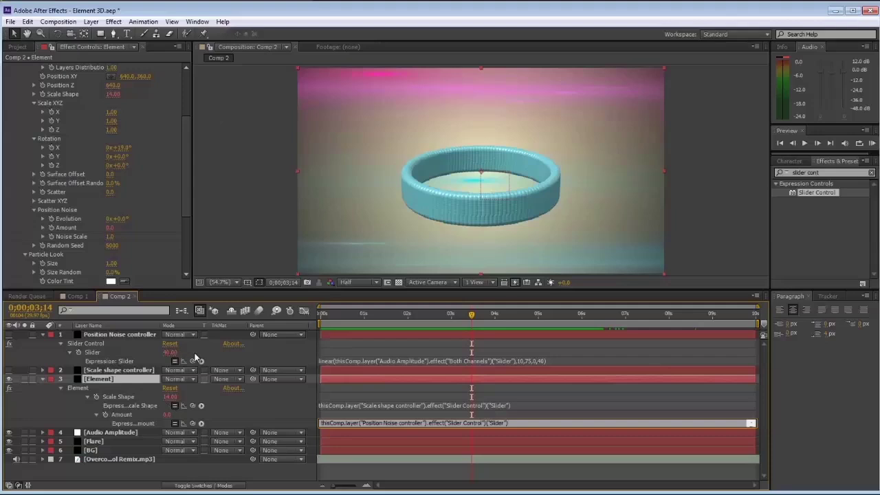
pyautogui.click(288, 352)
pyautogui.moveTo(472, 315); pyautogui.dragTo(410, 316)
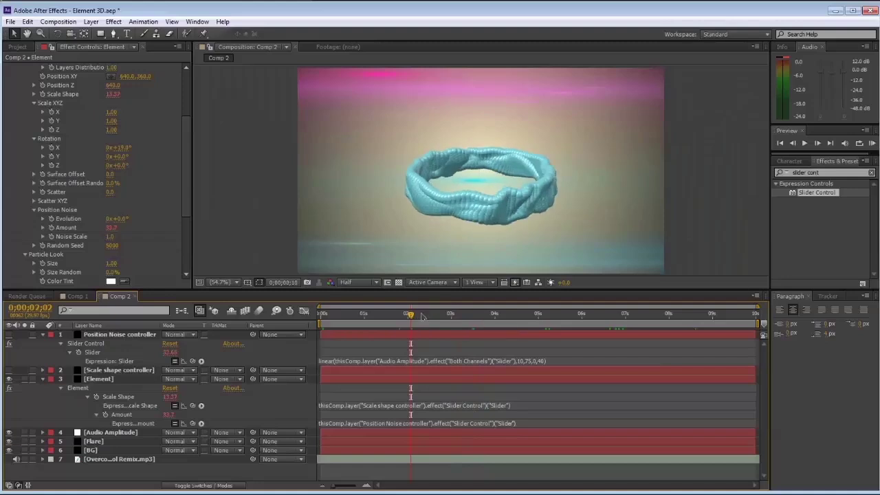
pyautogui.press('KP_0')
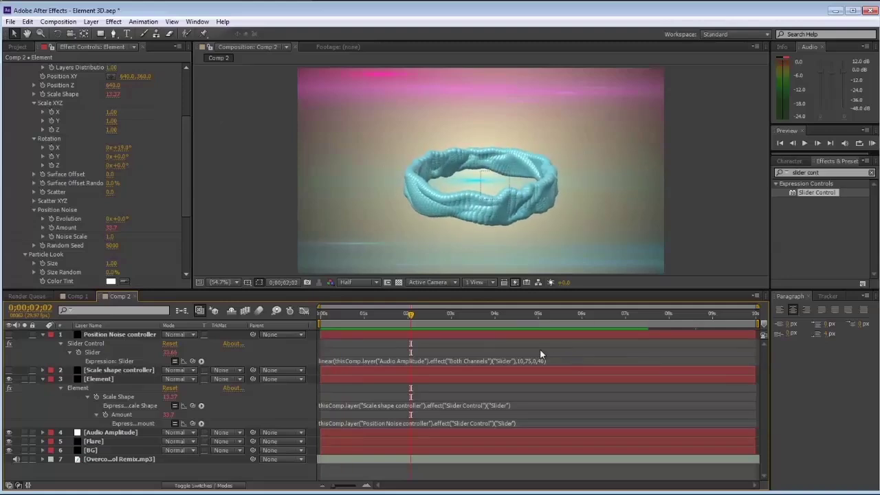
# Step: Drive Element's Position Noise Evolution with a time*100 expression
pyautogui.click(43, 379)
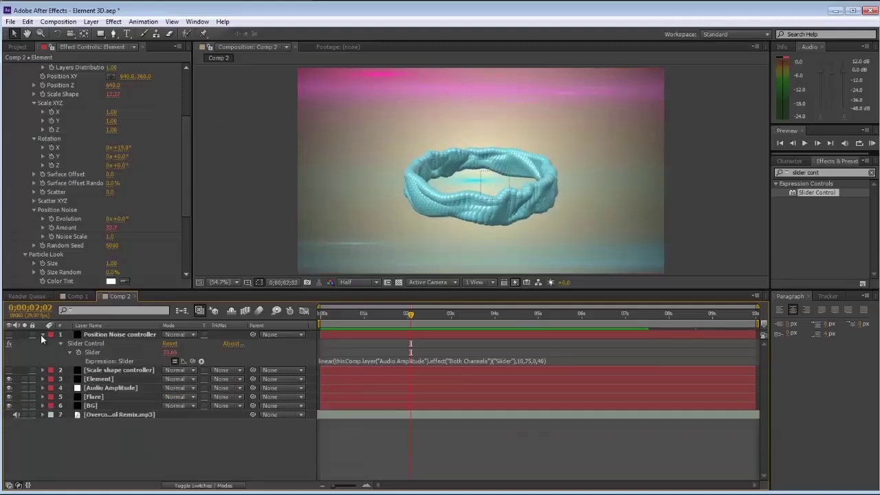
pyautogui.click(42, 335)
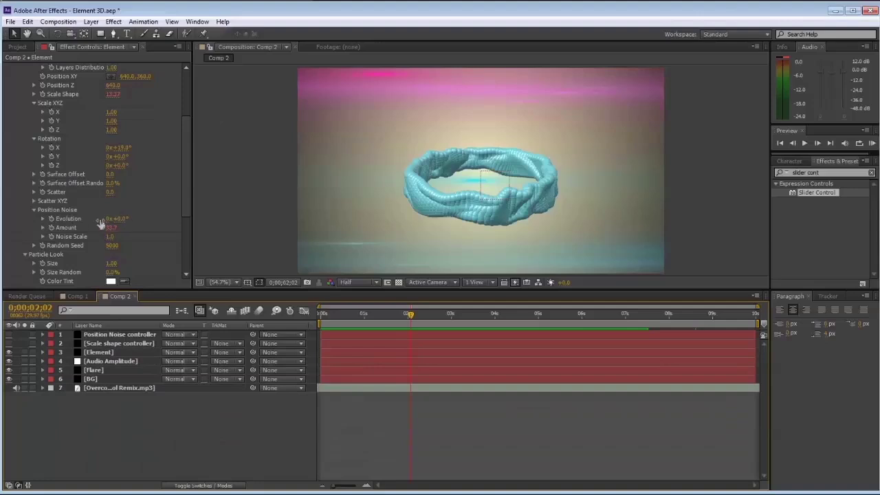
pyautogui.keyDown('alt'); pyautogui.click(51, 219); pyautogui.keyUp('alt')
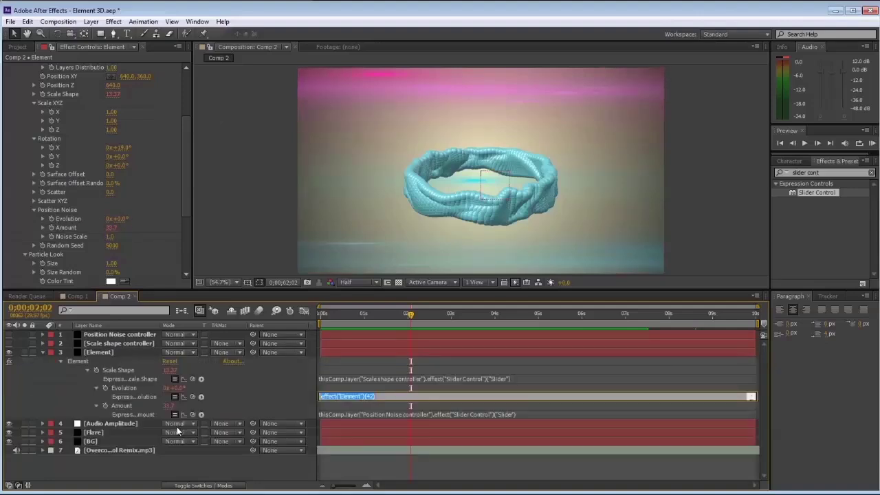
pyautogui.write('time*100')
pyautogui.click(242, 400)
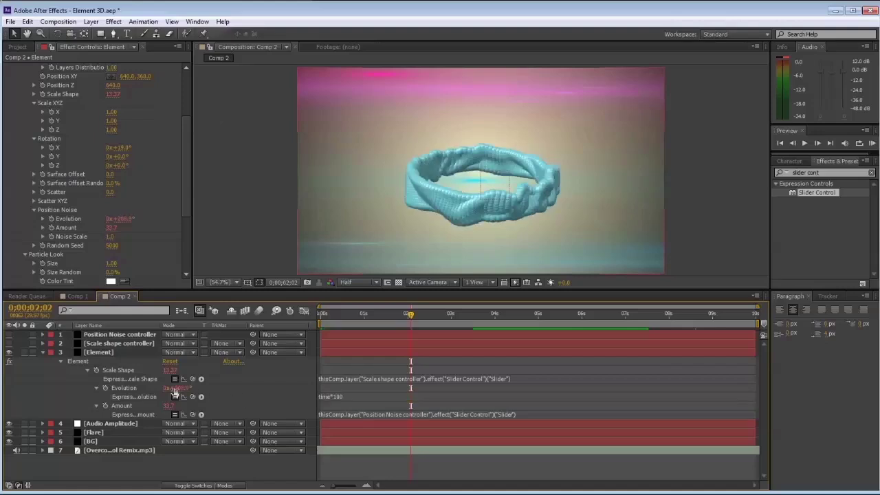
pyautogui.click(43, 352)
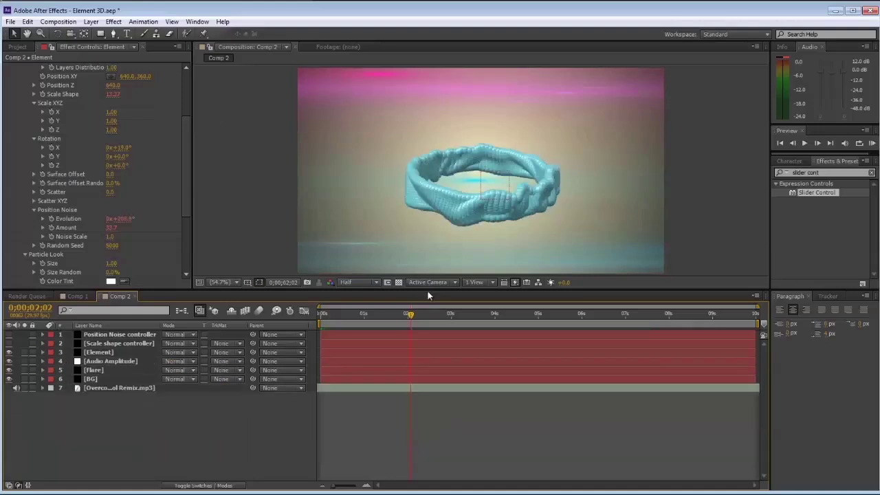
# Step: Check the evolving noise over time, then adjust the particle Size of Comp 2's Element layer
pyautogui.moveTo(410, 314)
pyautogui.mouseDown()
pyautogui.moveTo(352, 315)
pyautogui.moveTo(417, 315)
pyautogui.mouseUp()
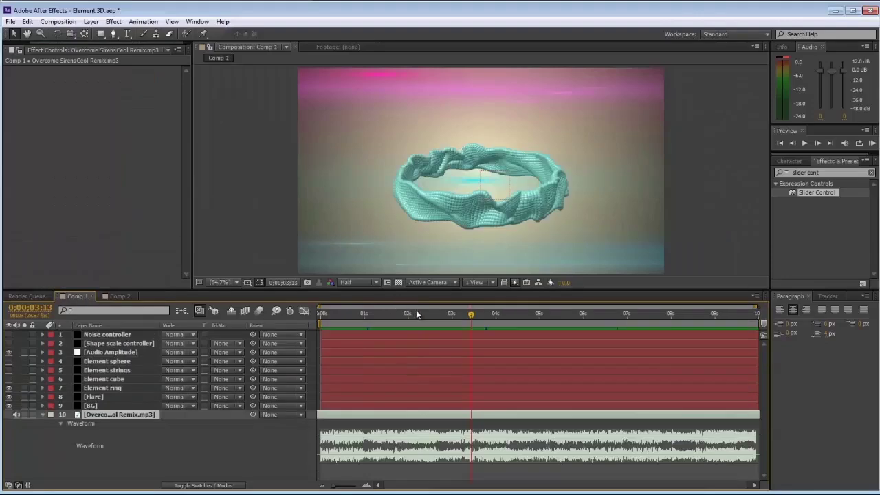
pyautogui.moveTo(416, 312); pyautogui.dragTo(573, 314)
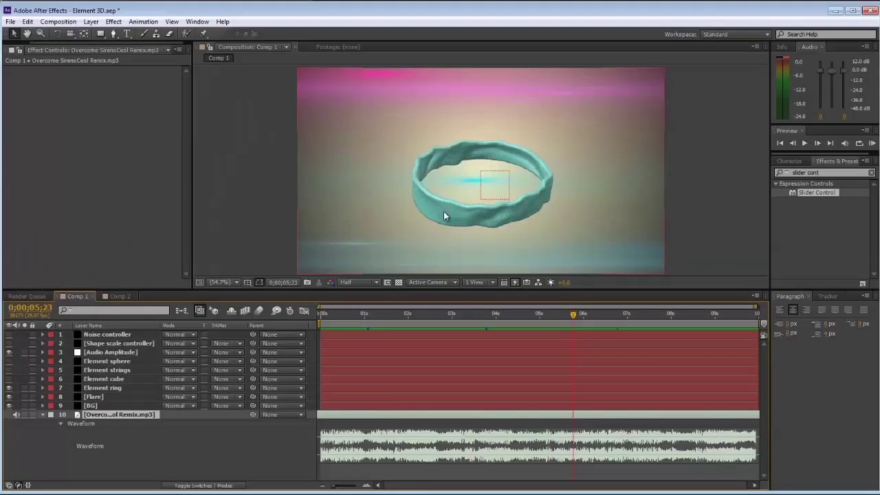
pyautogui.click(116, 296)
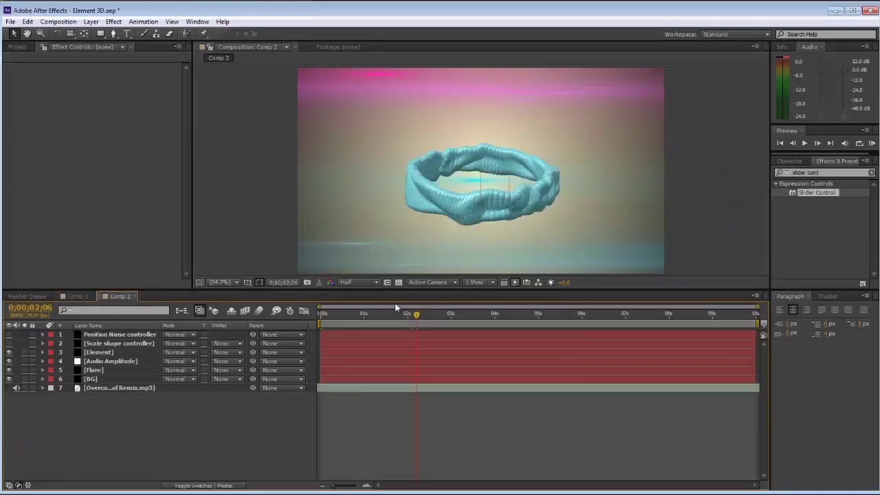
pyautogui.click(17, 47)
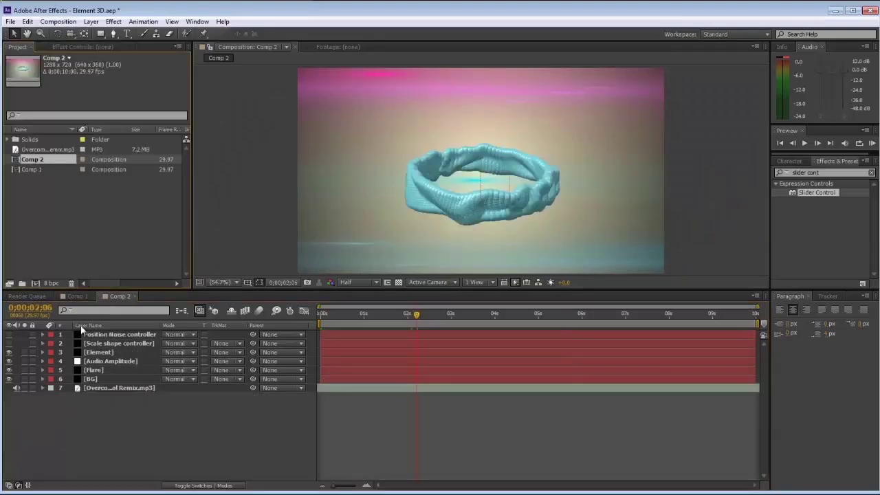
pyautogui.click(99, 353)
pyautogui.click(82, 46)
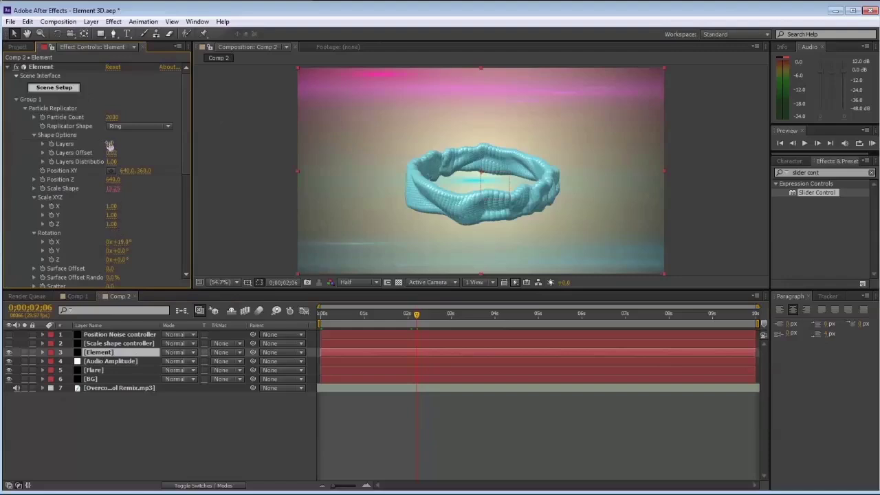
pyautogui.scroll(-4, 126, 184)
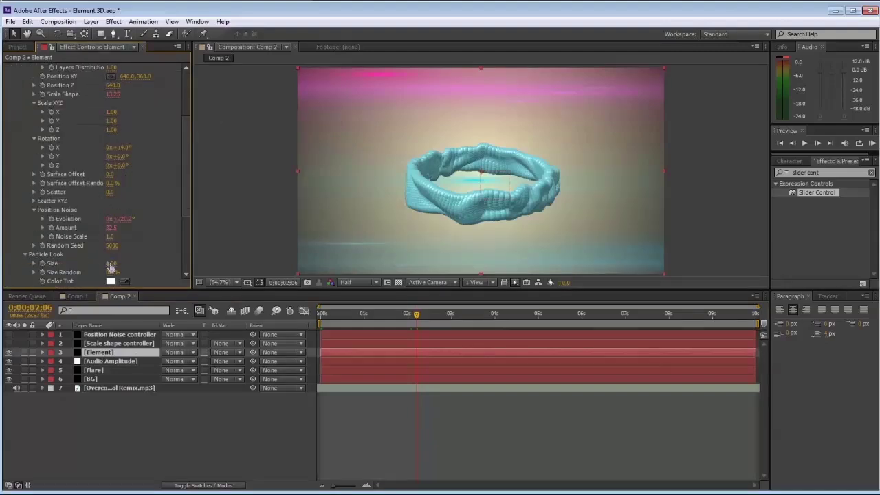
pyautogui.click(110, 265)
pyautogui.write('6')
pyautogui.press('Return')
# Step: Set Element's Particle Count to 4000
pyautogui.scroll(4, 130, 179)
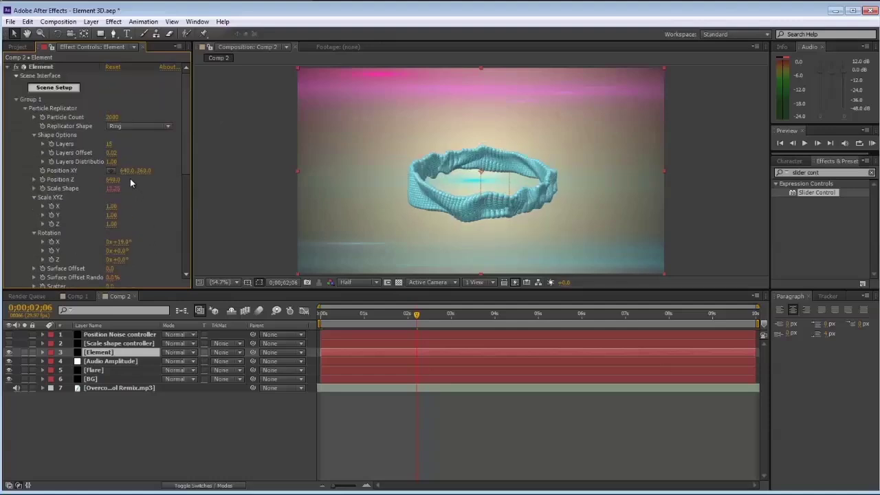
pyautogui.click(112, 118)
pyautogui.write('4000')
pyautogui.press('Return')
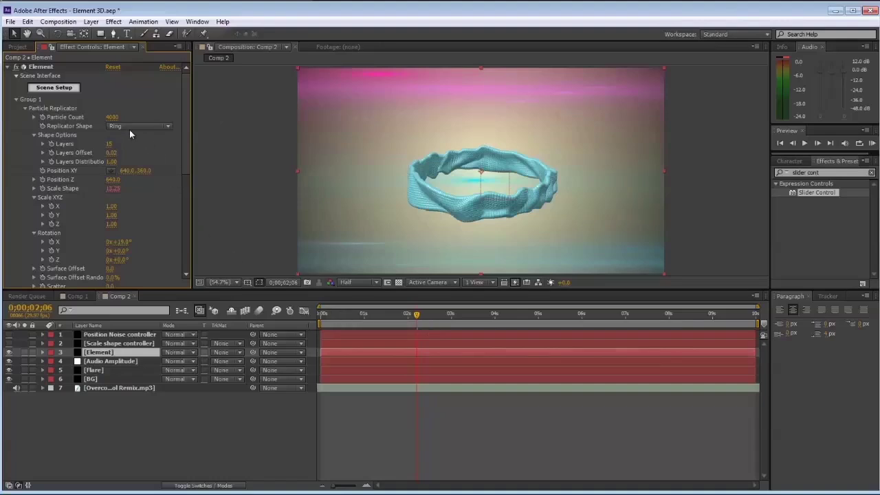
# Step: Tilt the ring on X and drive Rotation X with a time*10 expression
pyautogui.click(34, 134)
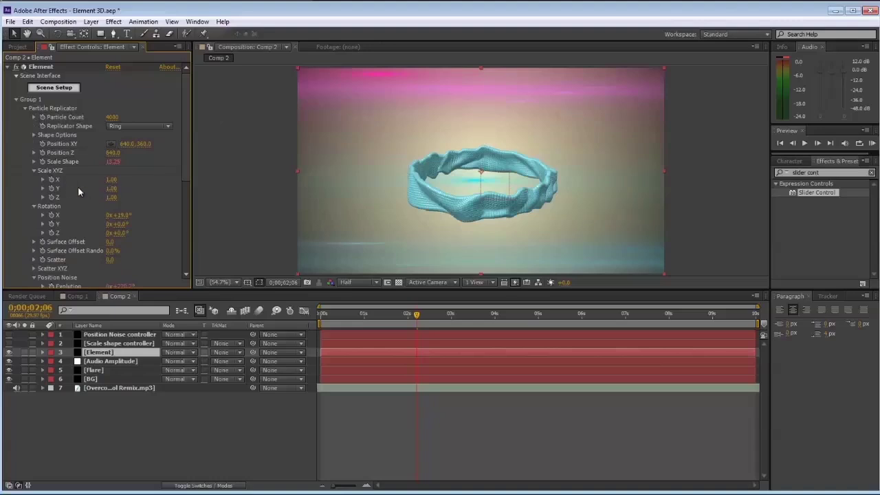
pyautogui.moveTo(119, 215); pyautogui.dragTo(152, 243)
pyautogui.click(52, 216)
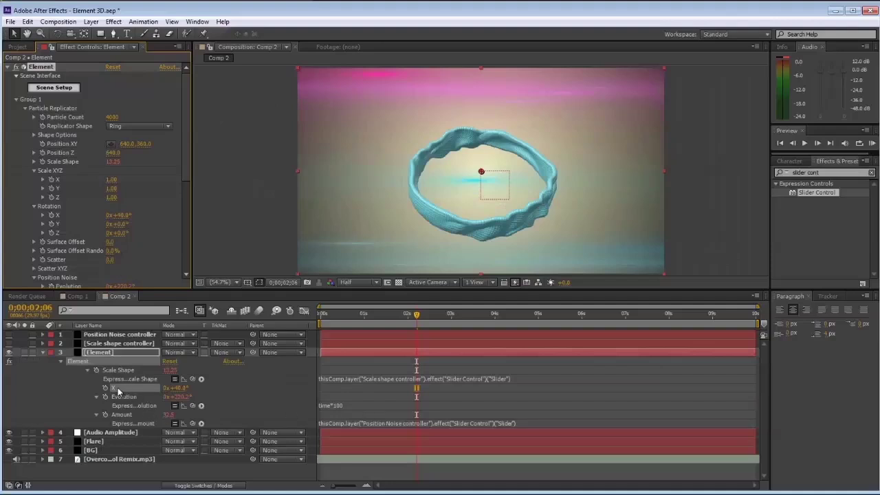
pyautogui.keyDown('alt'); pyautogui.click(52, 216); pyautogui.keyUp('alt')
pyautogui.write('time*')
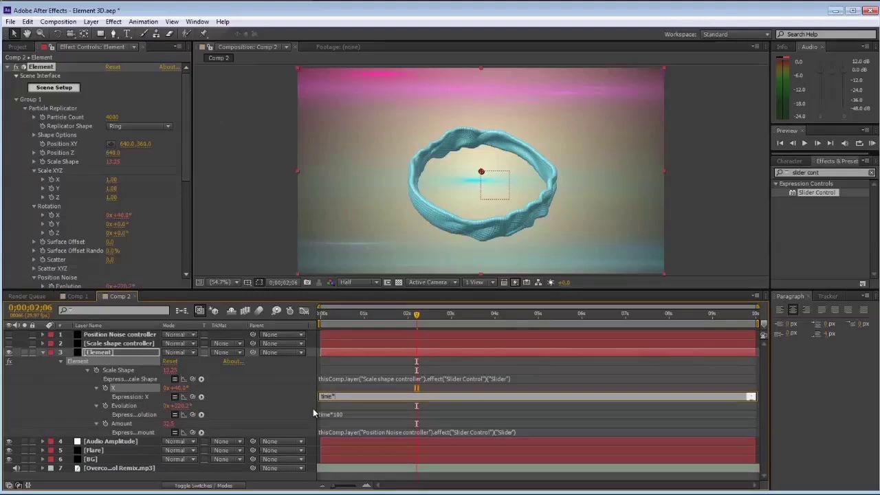
pyautogui.write('10')
pyautogui.click(289, 387)
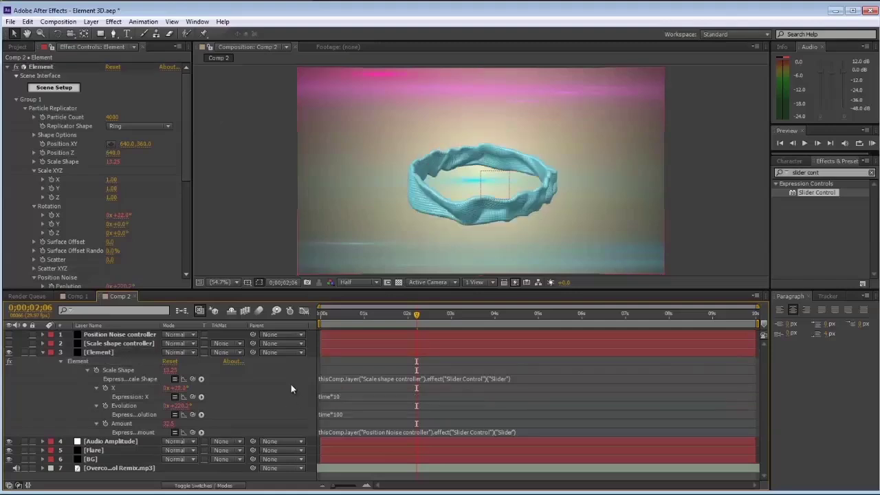
# Step: Preview the spinning ring, then scrub to about 0;00;02;17 to check its motion
pyautogui.press('KP_0')
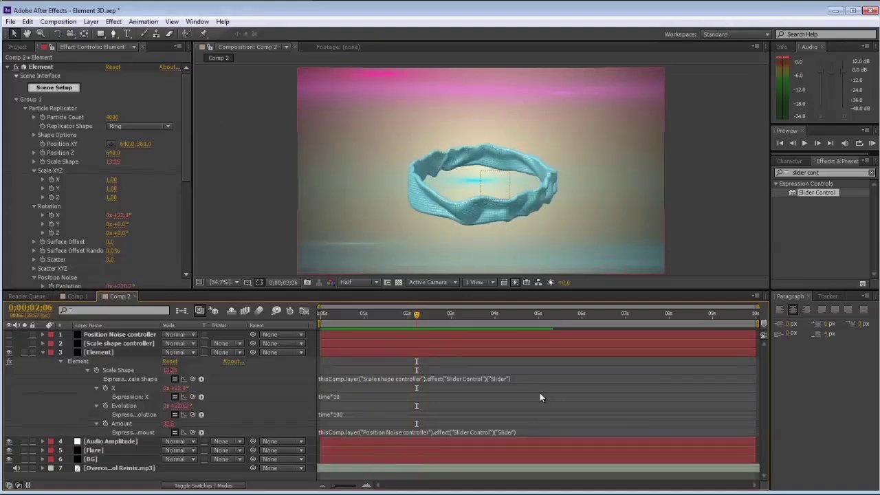
pyautogui.click(449, 345)
pyautogui.moveTo(416, 314)
pyautogui.mouseDown()
pyautogui.moveTo(354, 313)
pyautogui.moveTo(432, 315)
pyautogui.mouseUp()
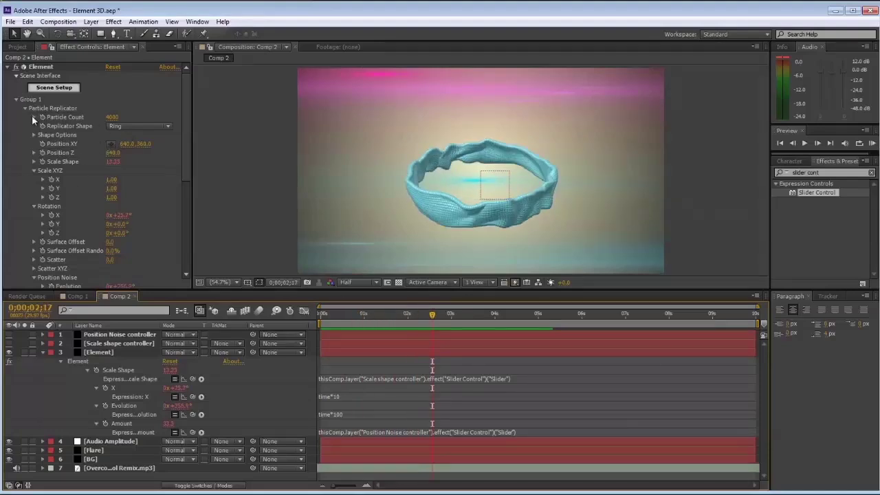
# Step: Set the Replicator Shape to 3D Grid with Grid X, Y and Z all 50
pyautogui.click(146, 127)
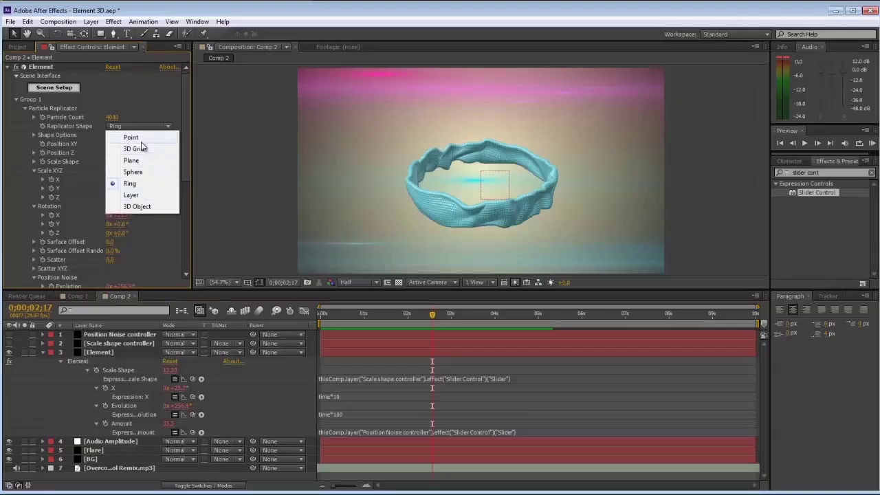
pyautogui.click(136, 150)
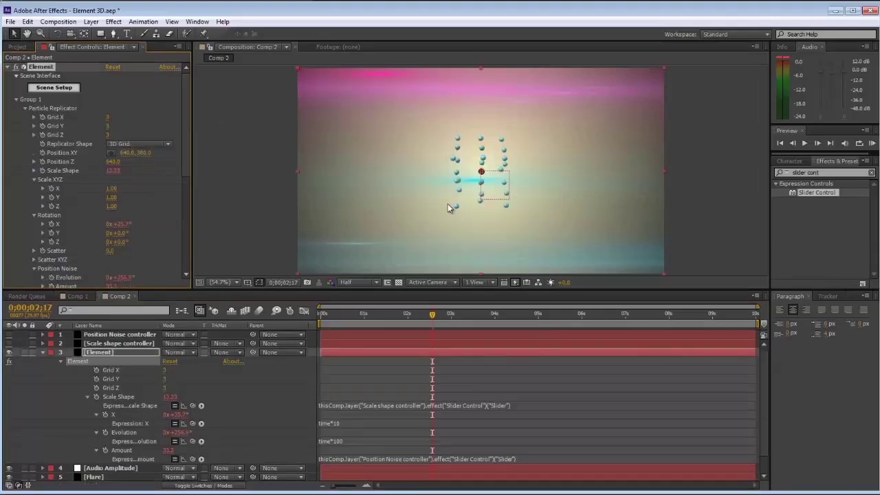
pyautogui.click(108, 119)
pyautogui.write('50')
pyautogui.press('Return')
pyautogui.click(108, 126)
pyautogui.write('50')
pyautogui.press('Return')
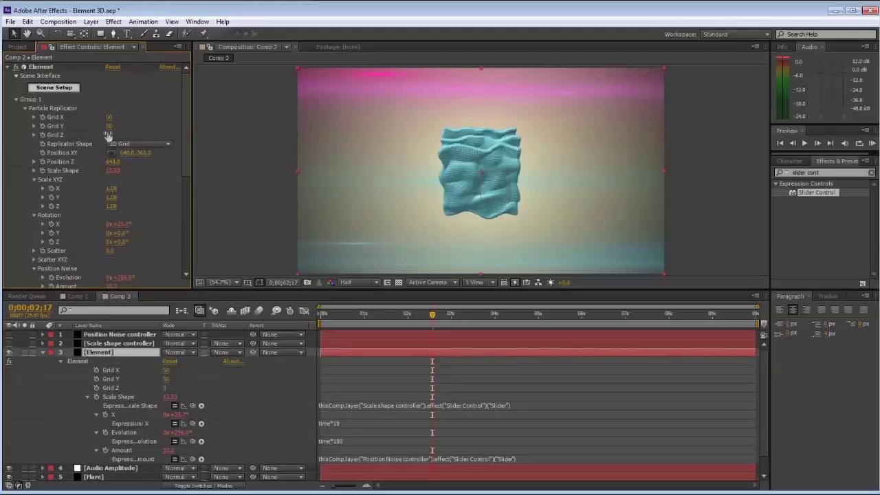
pyautogui.click(108, 135)
pyautogui.write('50')
pyautogui.press('Return')
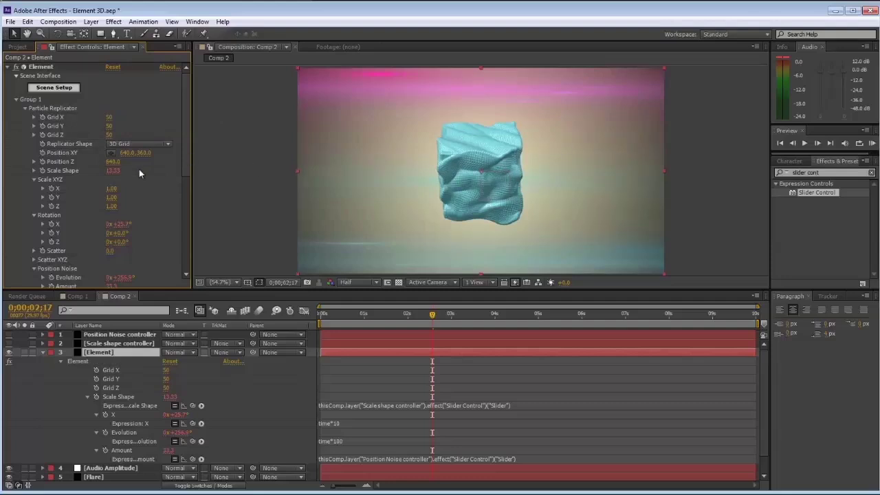
# Step: Drive Rotation Y with a time*5 expression and view the cube at several frames
pyautogui.keyDown('alt'); pyautogui.click(51, 234); pyautogui.keyUp('alt')
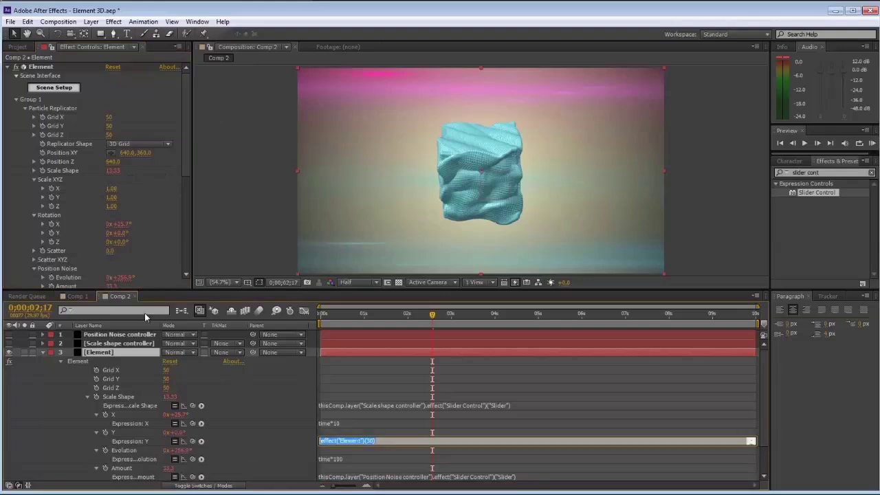
pyautogui.write('time')
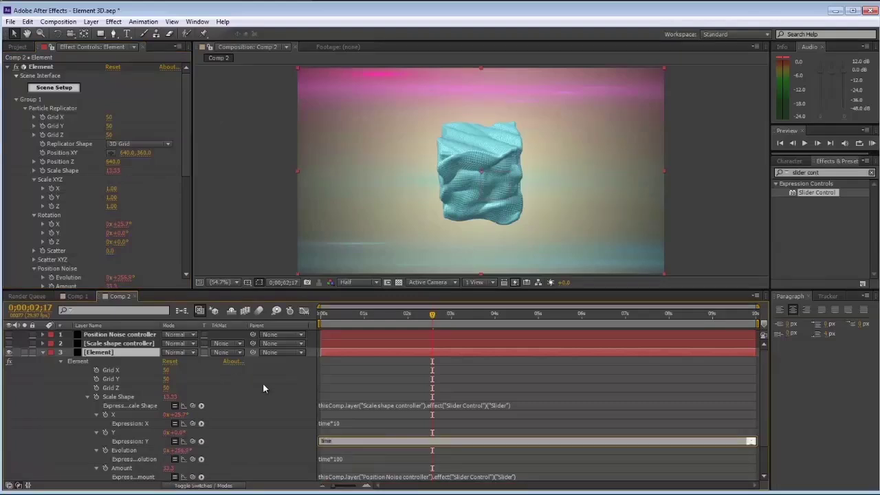
pyautogui.write('*5')
pyautogui.click(263, 388)
pyautogui.click(375, 314)
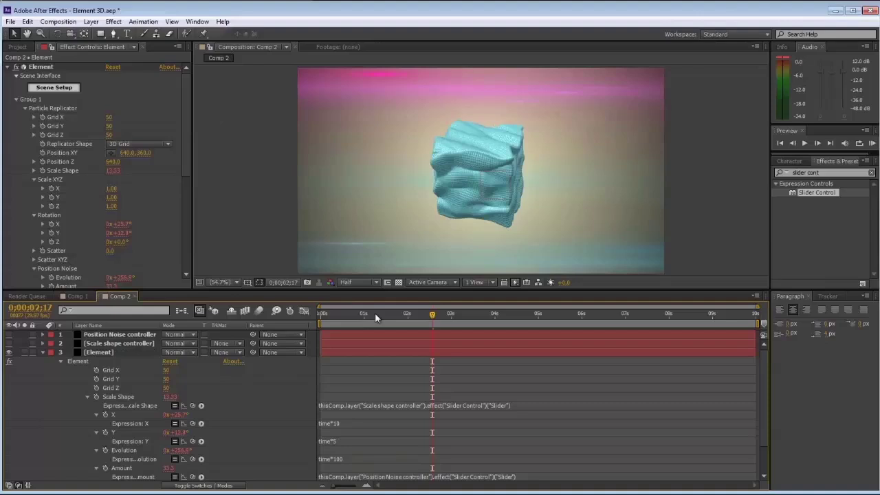
pyautogui.click(355, 313)
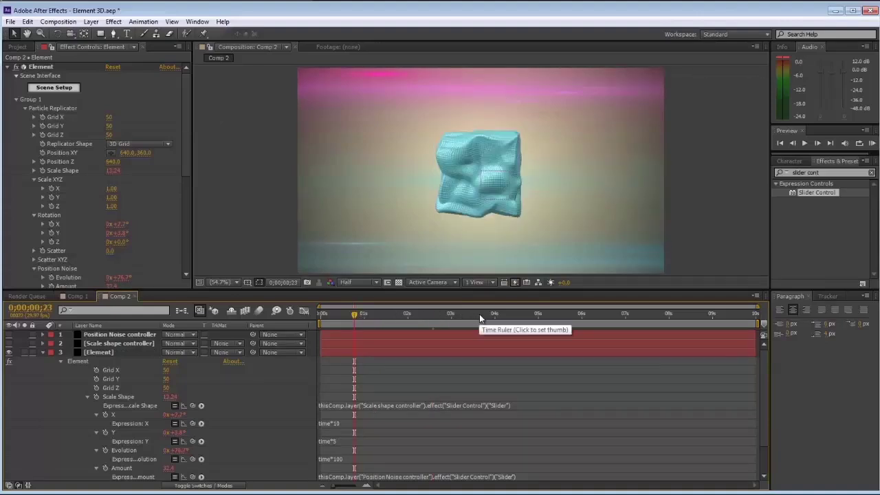
pyautogui.click(507, 316)
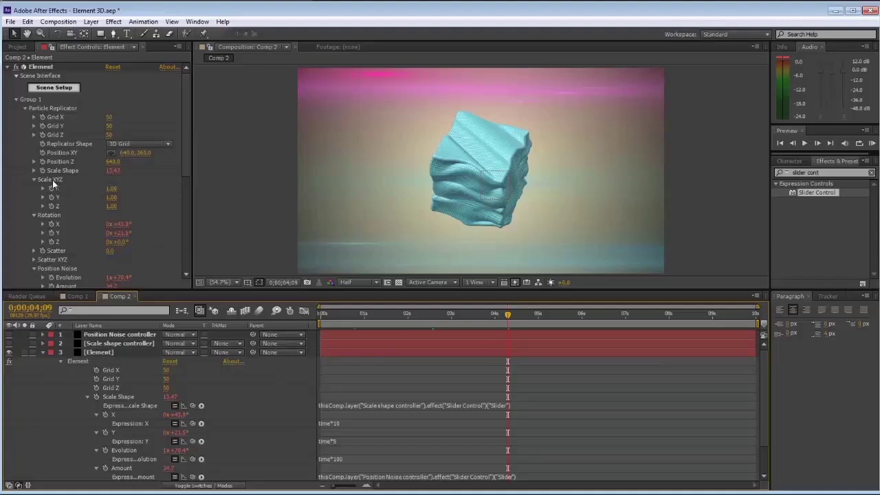
# Step: Change the Replicator Shape to Sphere and view it around 5;25
pyautogui.click(139, 144)
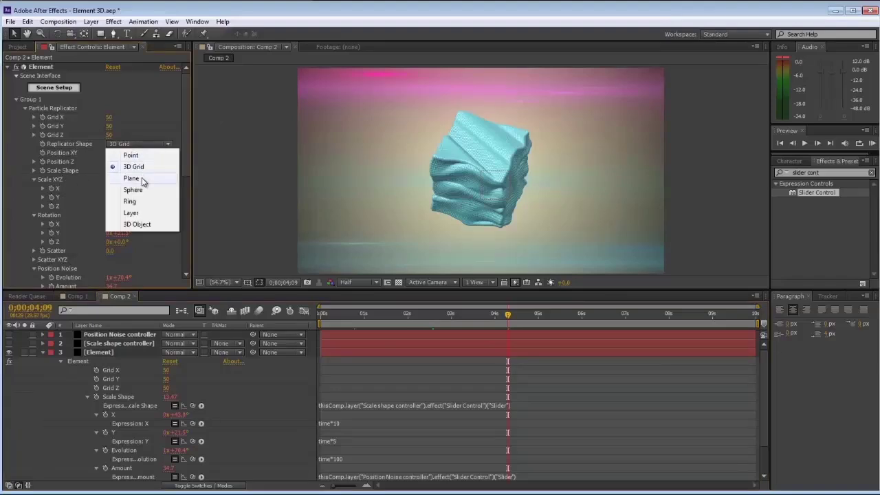
pyautogui.click(133, 190)
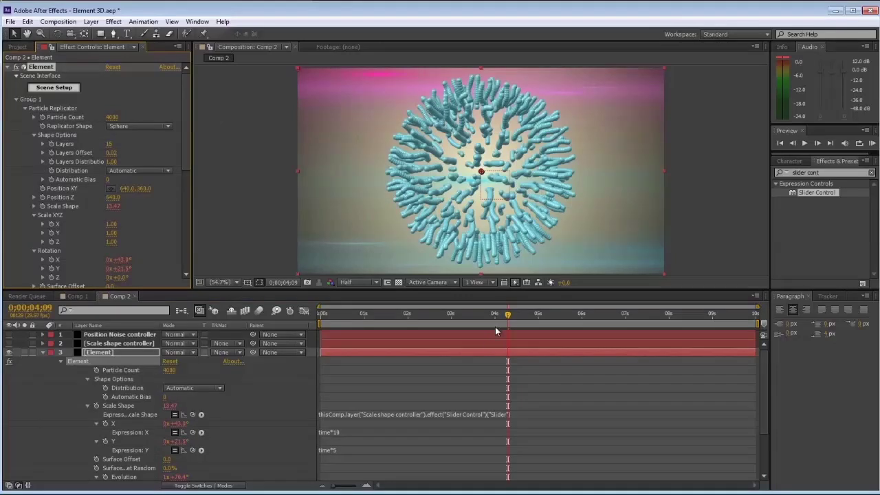
pyautogui.click(459, 315)
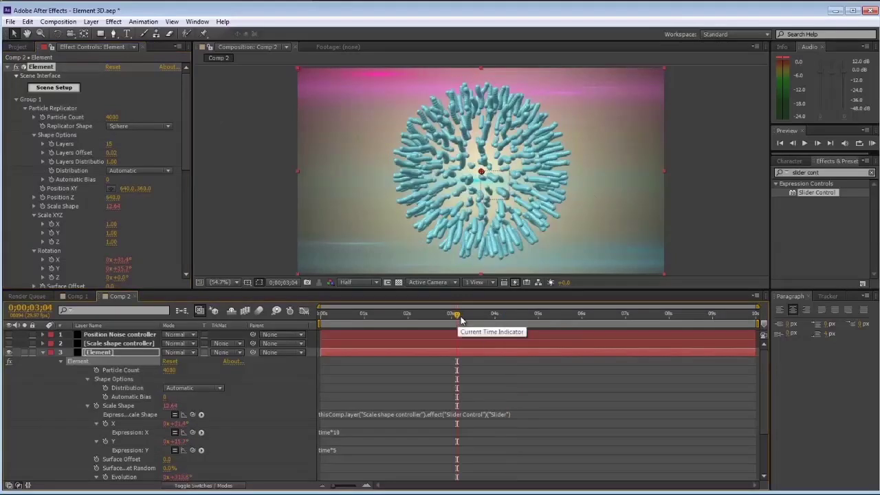
pyautogui.click(528, 316)
pyautogui.click(576, 315)
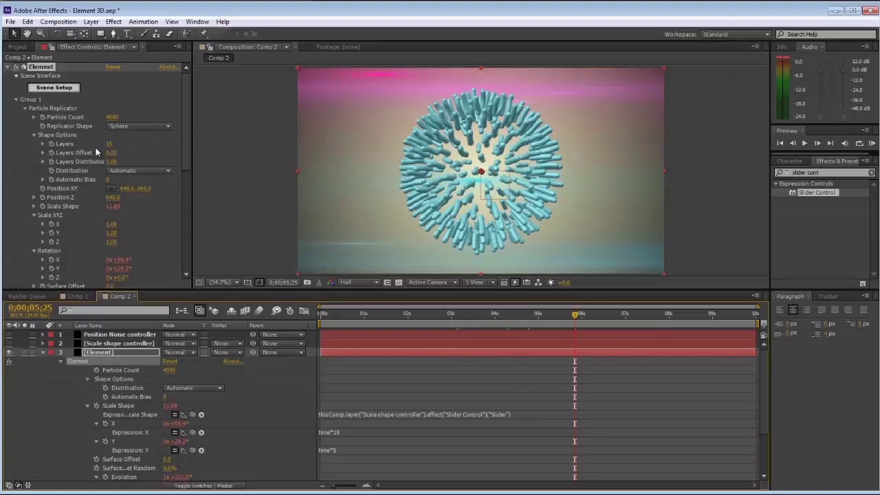
# Step: Append *0.2 to the Scale Shape expression and preview the shrunken sphere
pyautogui.click(55, 206)
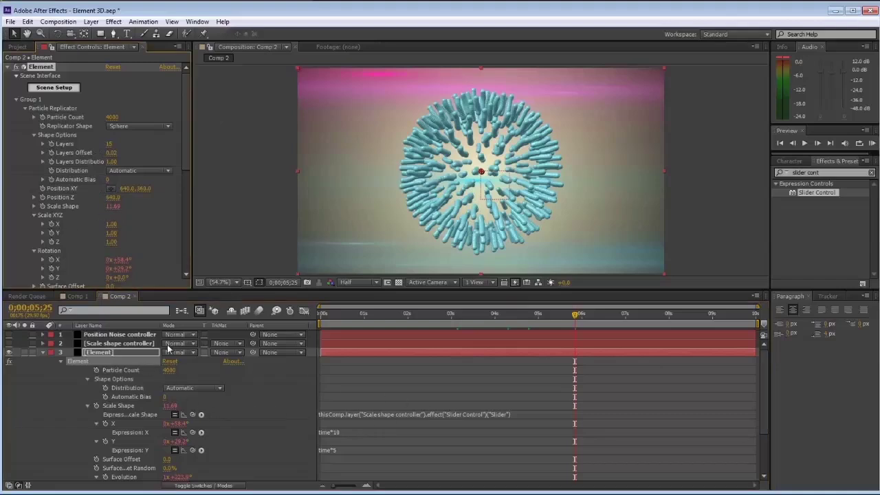
pyautogui.press('u')
pyautogui.click(106, 351)
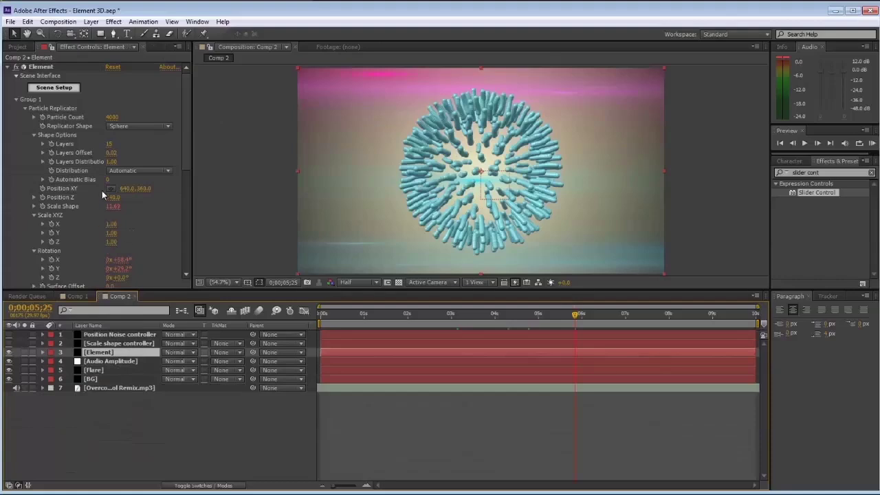
pyautogui.press('e')
pyautogui.press('e')
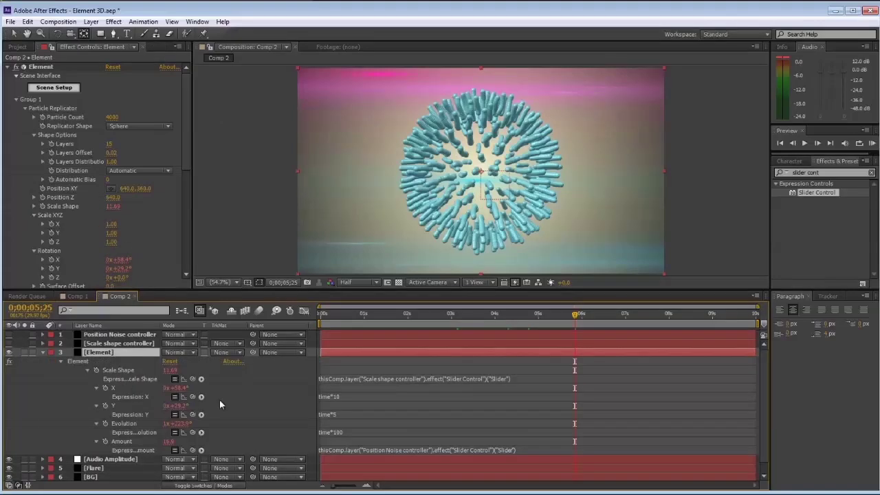
pyautogui.click(538, 379)
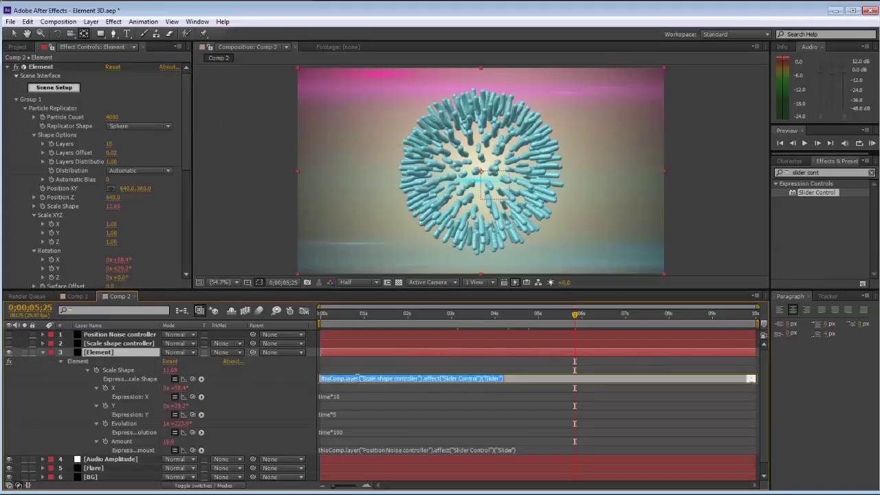
pyautogui.click(539, 377)
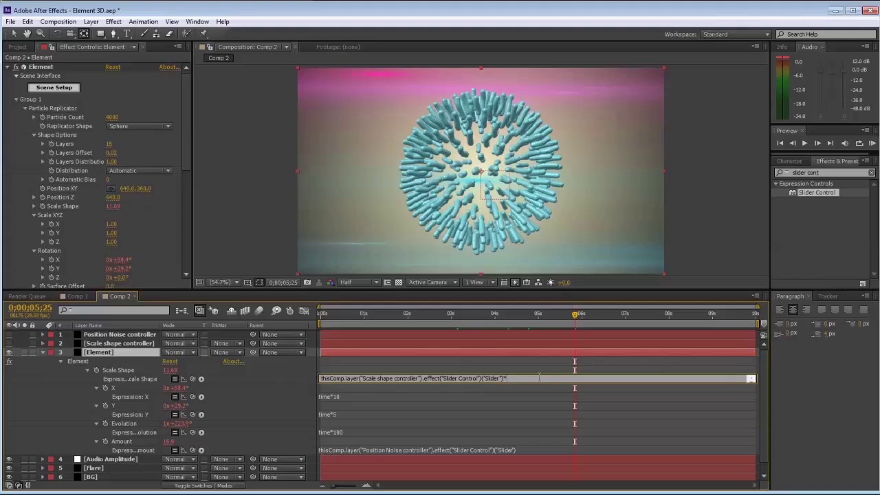
pyautogui.write('*0.2')
pyautogui.click(536, 372)
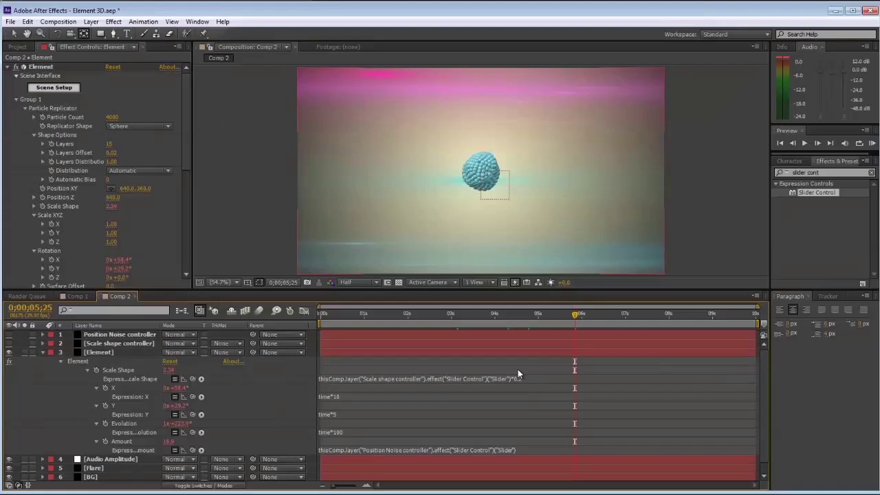
pyautogui.press('KP_0')
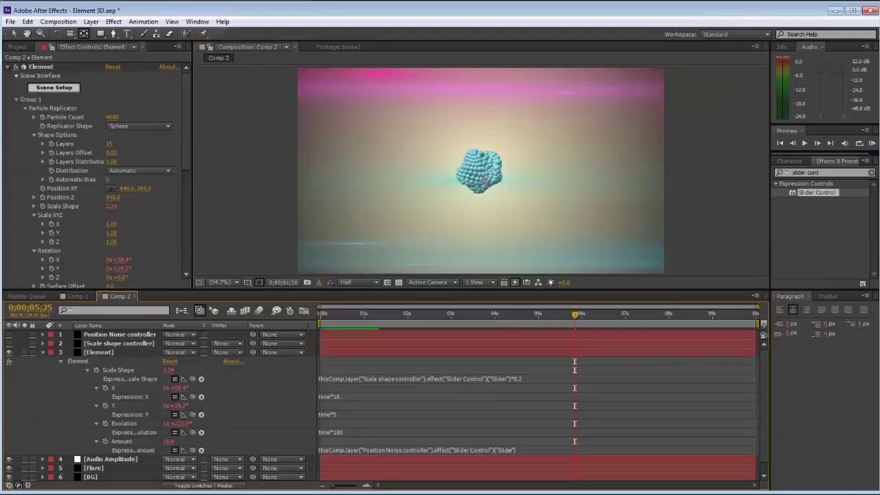
pyautogui.click(604, 382)
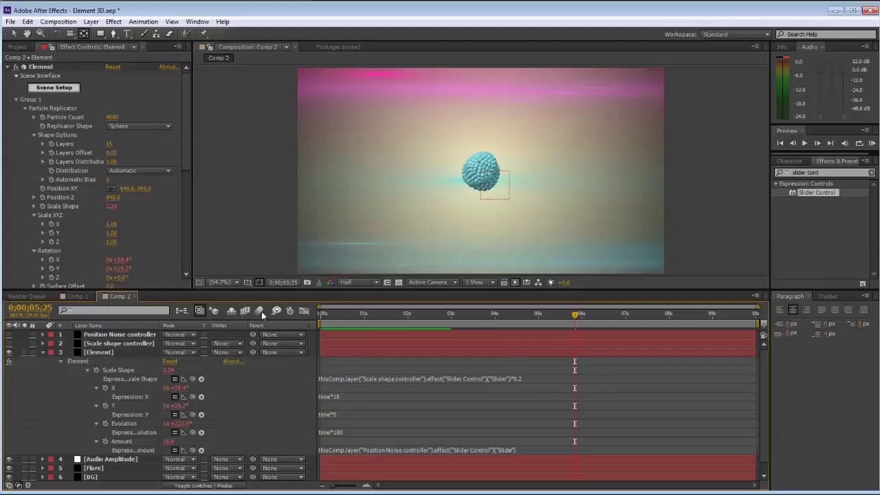
# Step: Switch the Replicator Shape back to Ring and remove the *0.2 from Scale Shape
pyautogui.click(138, 127)
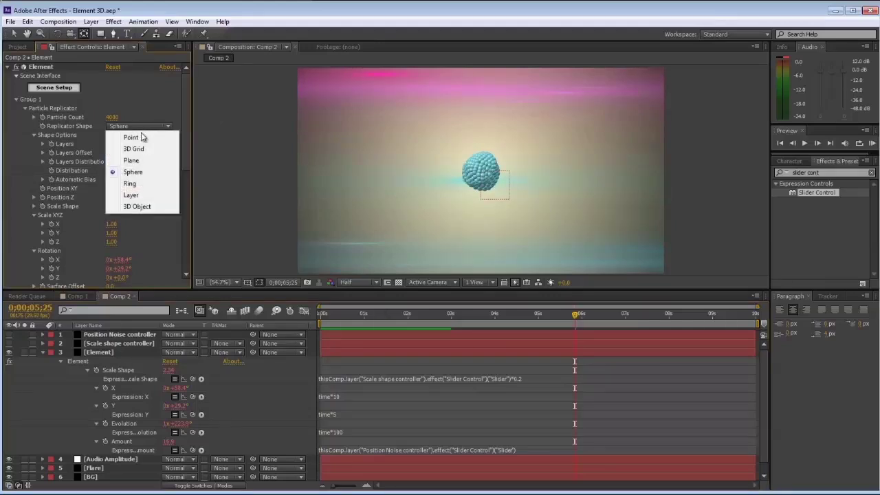
pyautogui.click(141, 184)
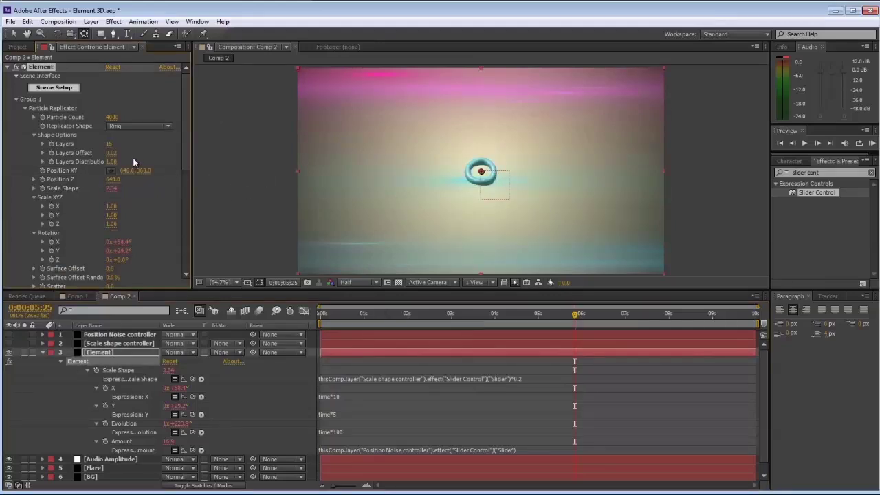
pyautogui.click(482, 379)
pyautogui.click(521, 379)
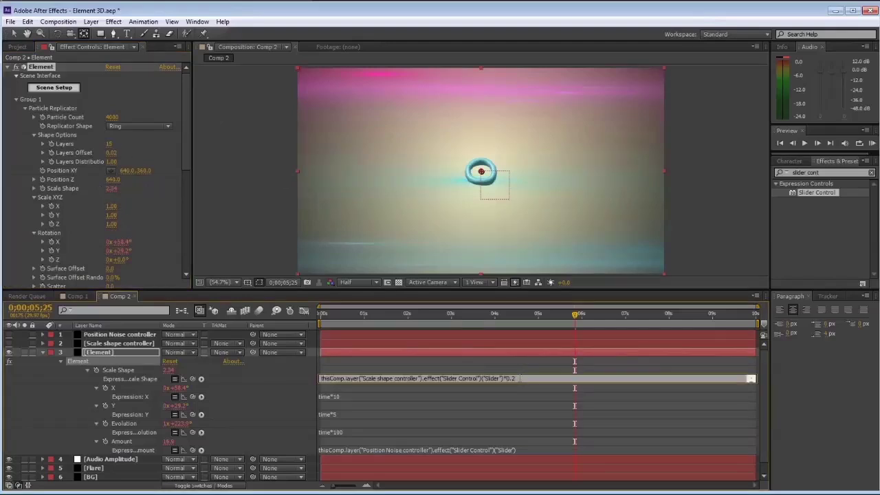
pyautogui.press('BackSpace')
pyautogui.press('BackSpace')
pyautogui.click(507, 368)
pyautogui.moveTo(468, 316); pyautogui.dragTo(449, 317)
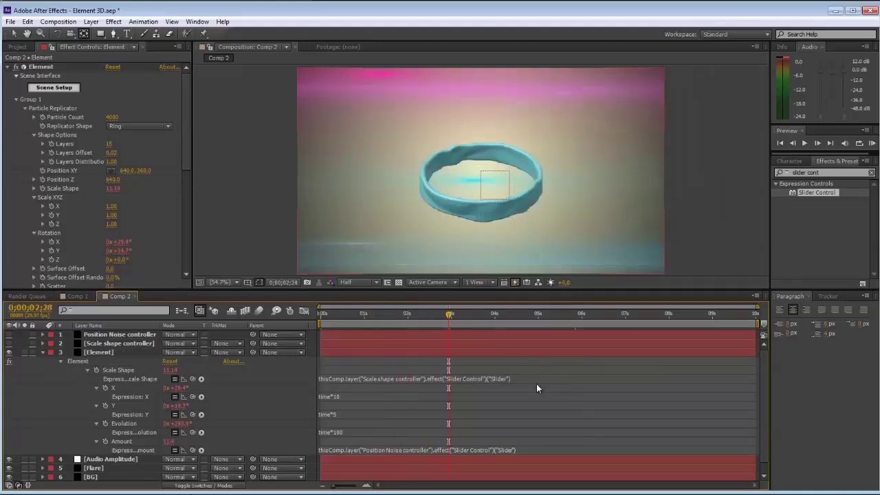
pyautogui.click(42, 352)
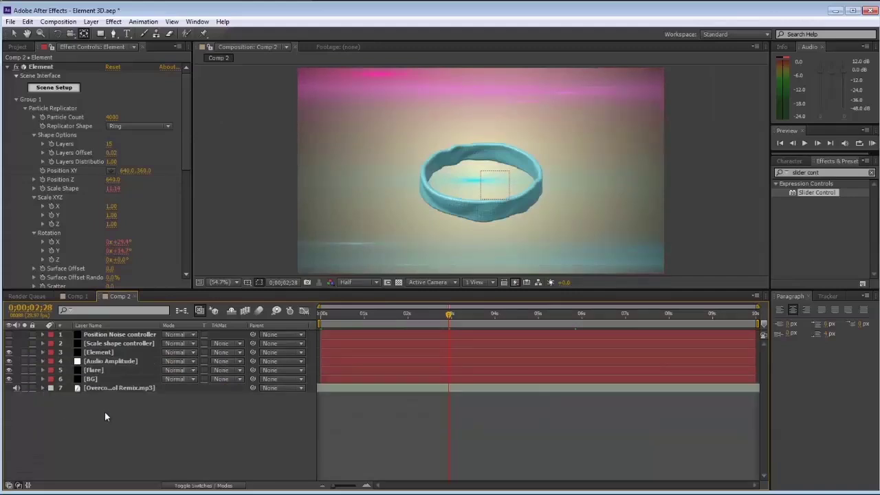